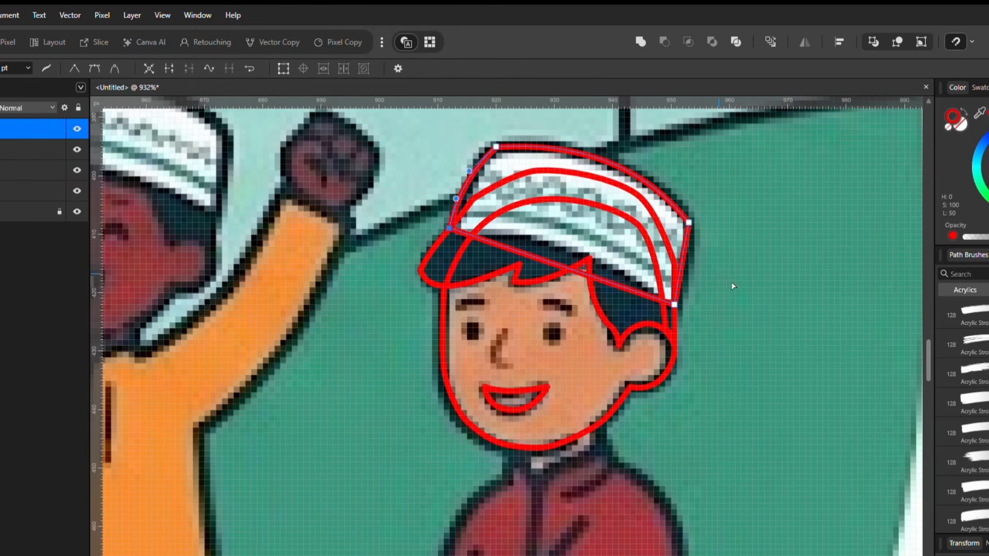
- Bend the straight edges of the boy's cap outline so they follow the cap in the reference image
drag(681, 265, 686, 267)
drag(563, 267, 572, 248)
scroll(534, 203, down, 2)
scroll(534, 203, up, 2)
- Trace the boy's neck below the chin with the Pen tool and switch back to node editing
key(p)
click(510, 325)
click(595, 301)
key(a)
scroll(604, 393, down, 1)
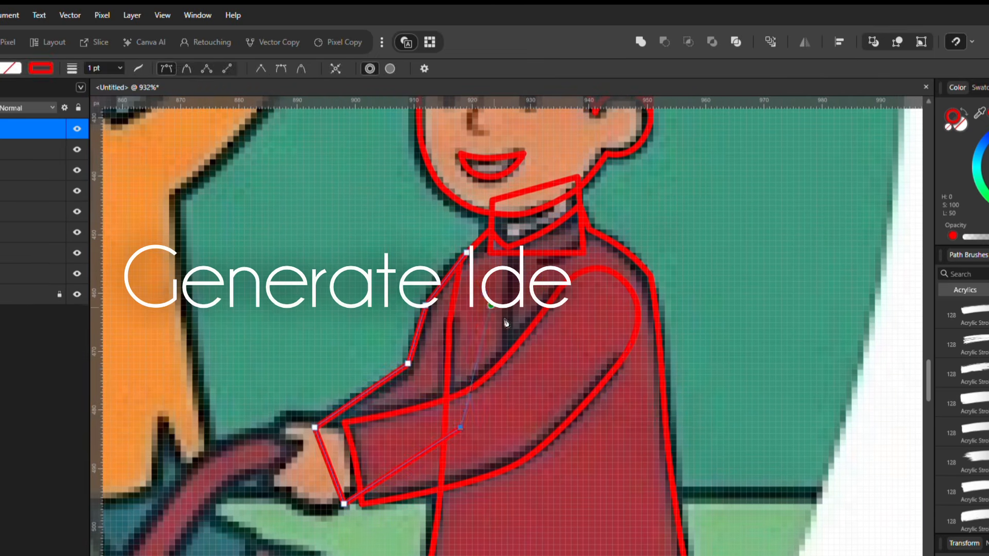
- Close the outline of the boy's rear sleeve at its shoulder starting node and return to node editing
click(483, 294)
click(467, 253)
key(a)
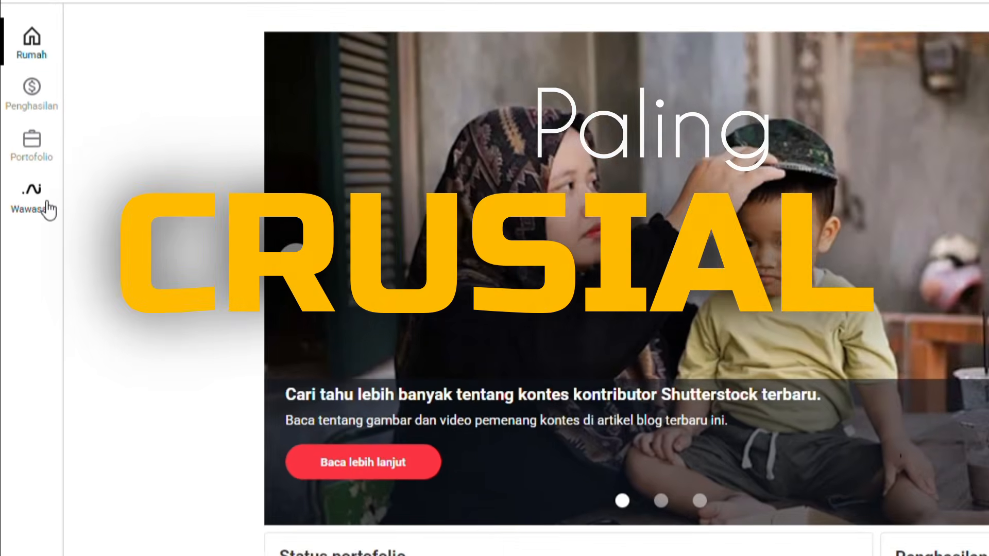
- Open Shutterstock Contributor's trending content page and set its trend period to the week of 22–28 September 2025
click(48, 208)
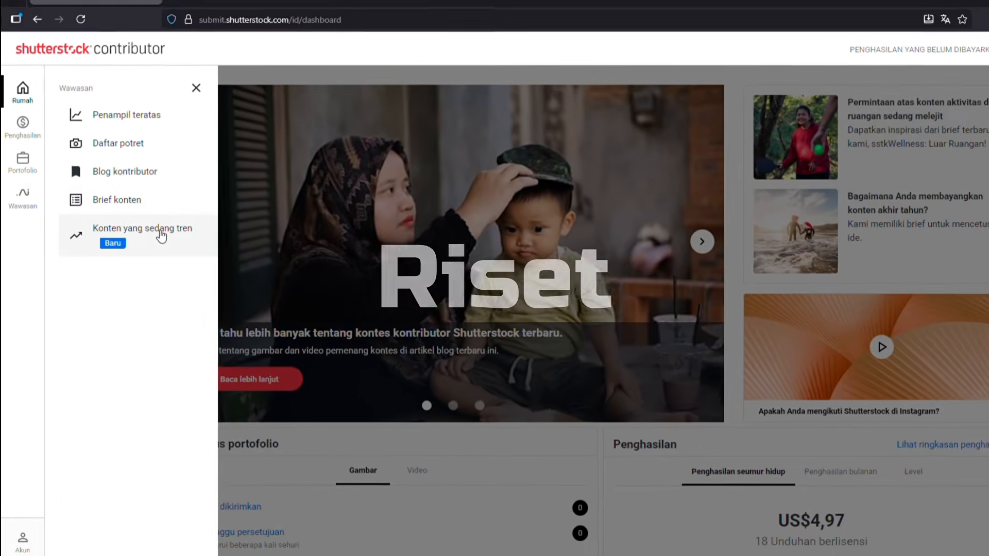
click(235, 253)
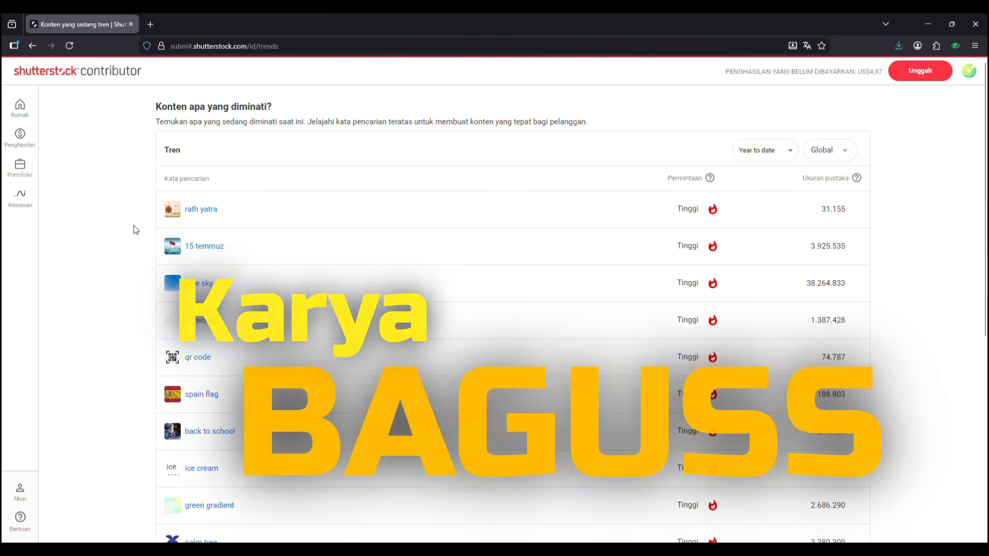
click(792, 153)
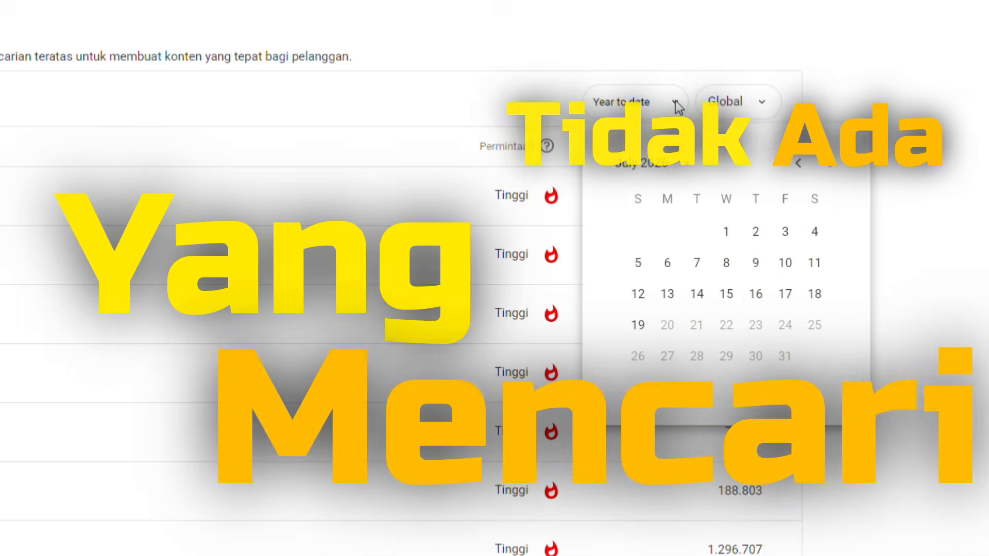
click(644, 169)
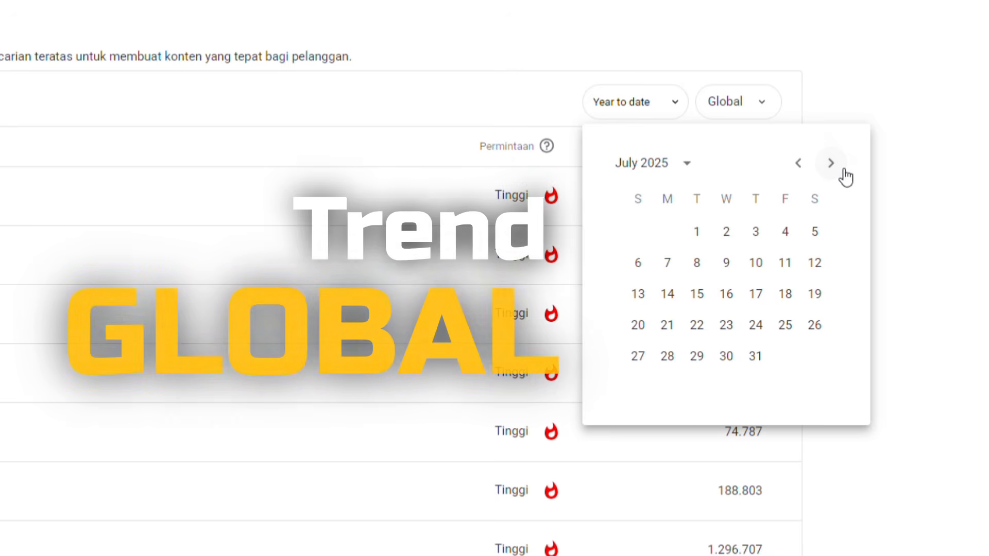
click(844, 176)
click(847, 177)
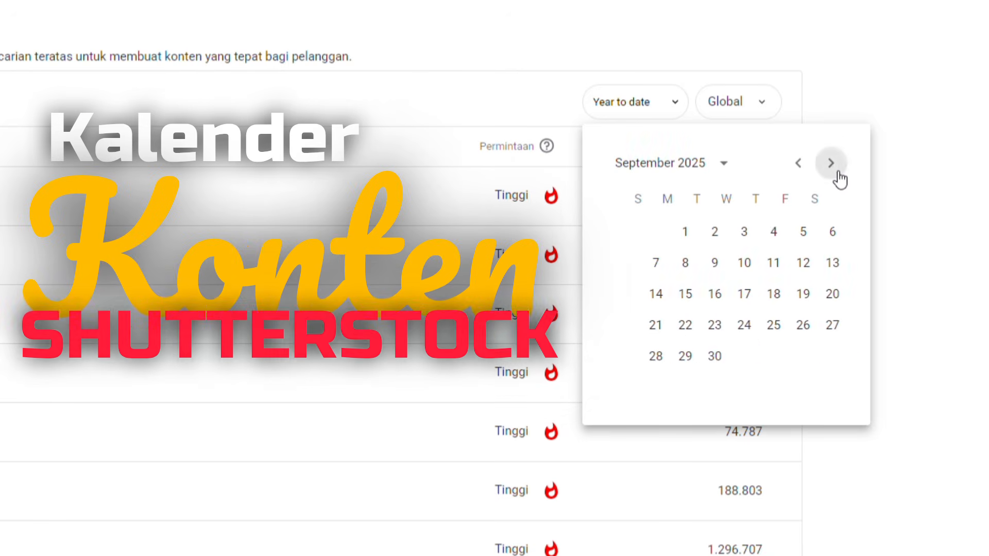
click(726, 330)
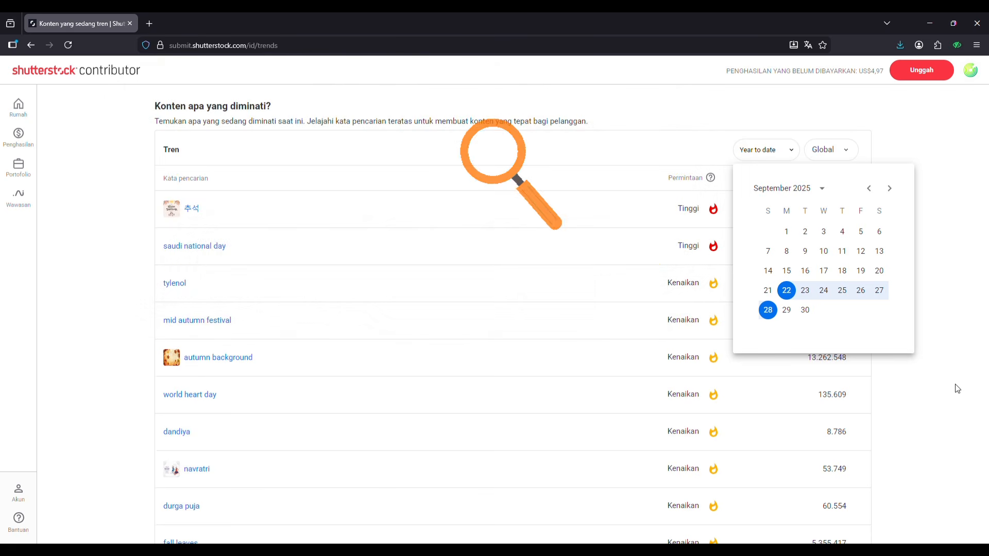
click(944, 388)
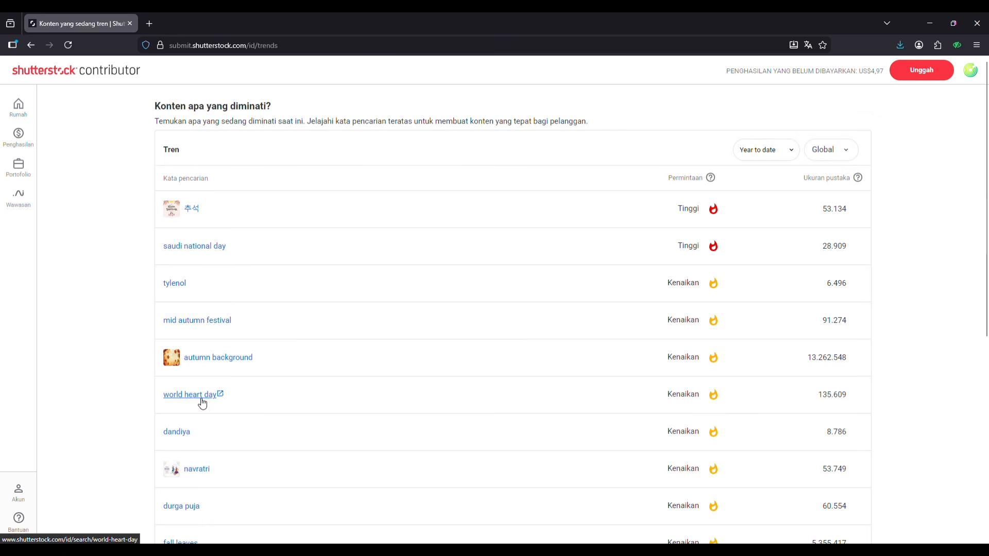
- Open the search results for the trend "world heart day" and browse the existing images
click(164, 26)
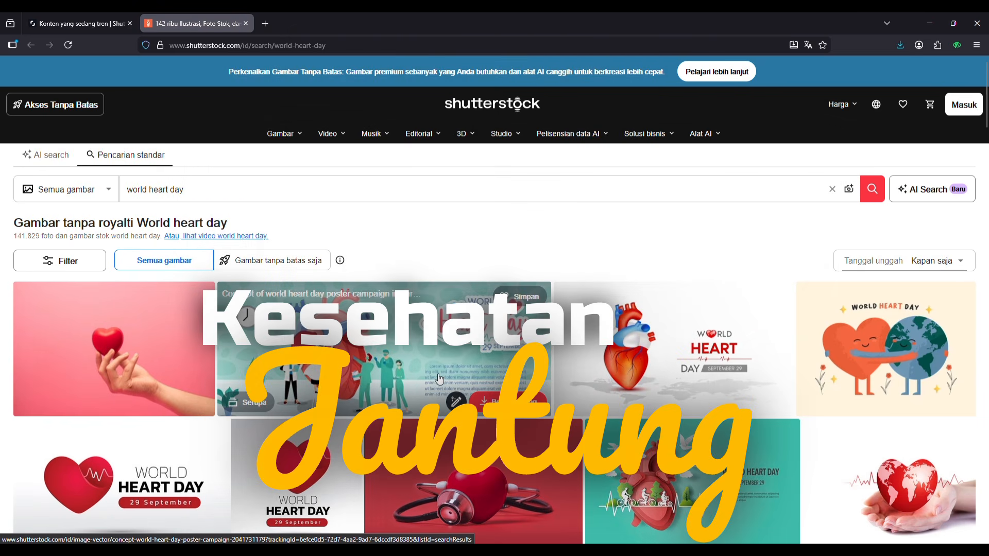
scroll(438, 374, down, 6)
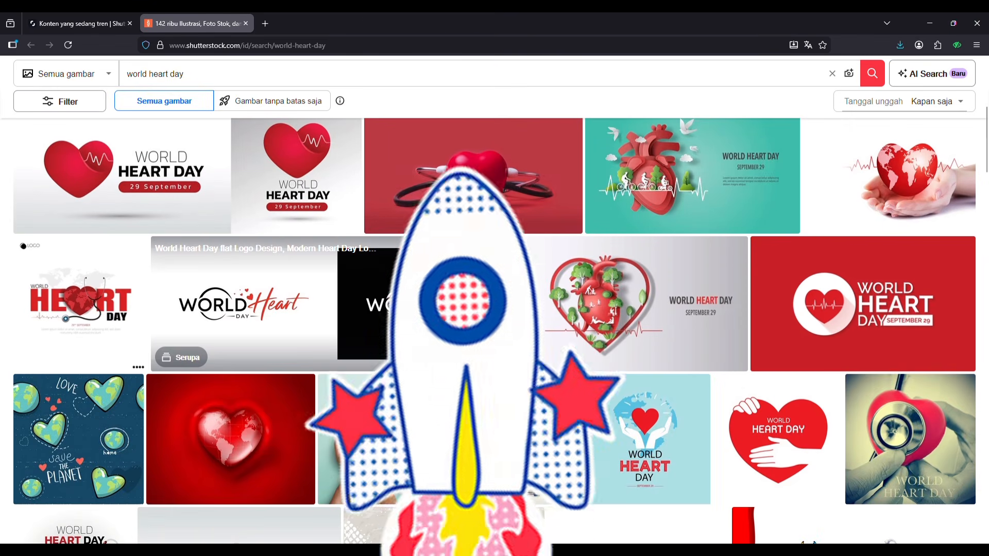
scroll(434, 368, down, 4)
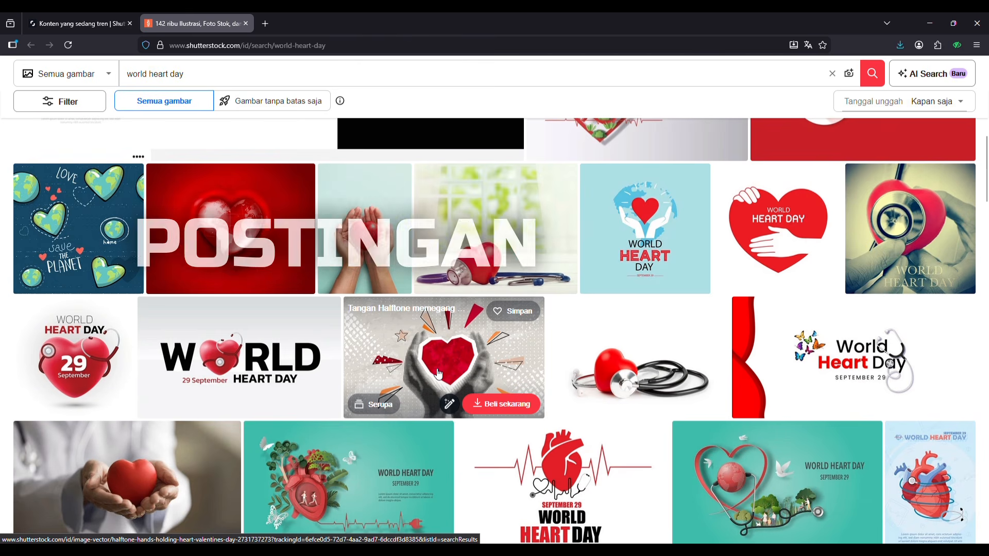
scroll(439, 374, down, 3)
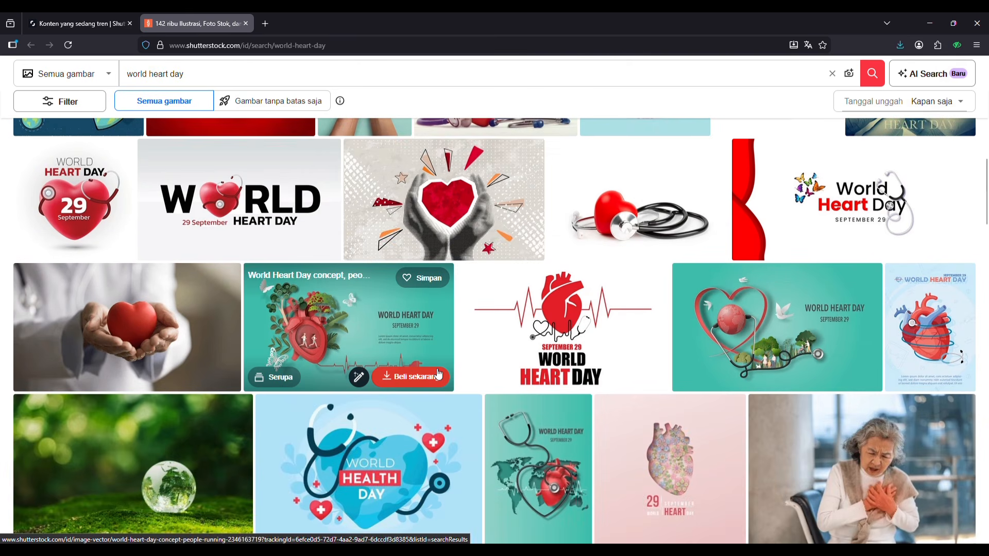
scroll(433, 366, up, 10)
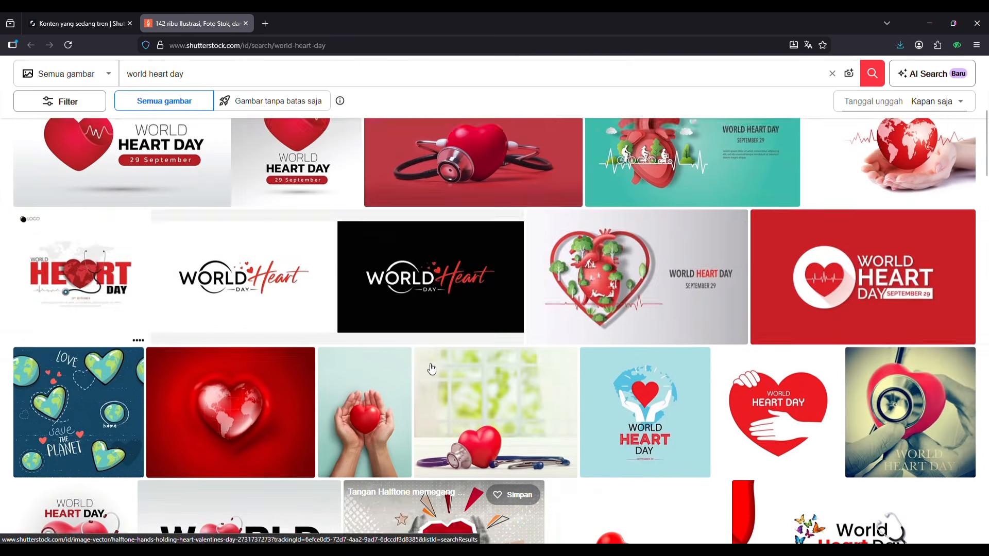
scroll(426, 358, up, 3)
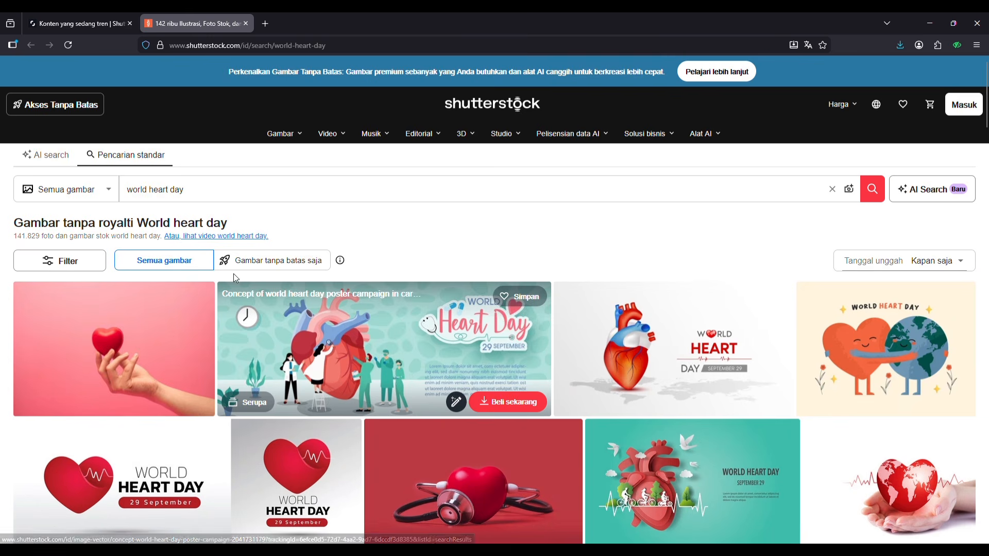
- Restrict the "world heart day" image search to vectors and browse the results
click(113, 196)
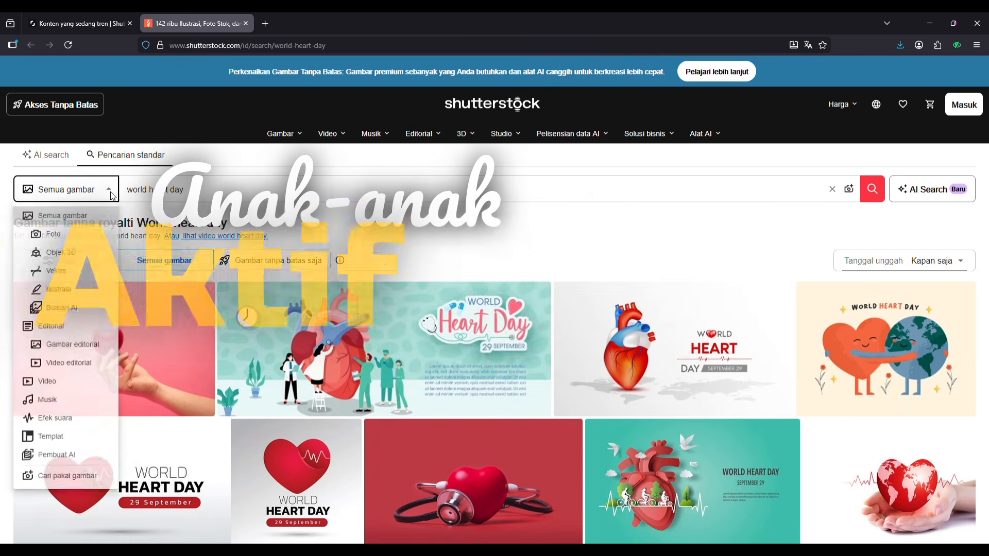
click(72, 272)
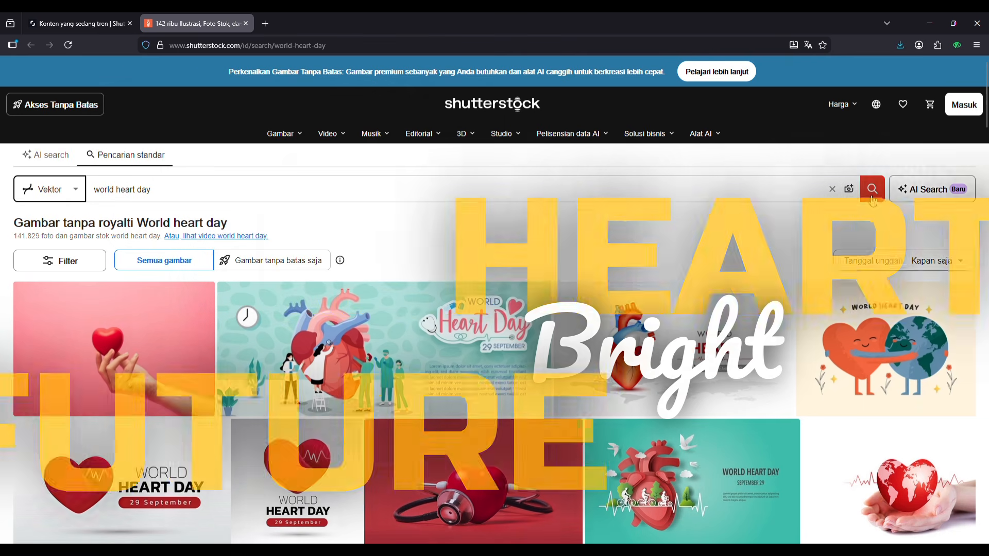
click(873, 200)
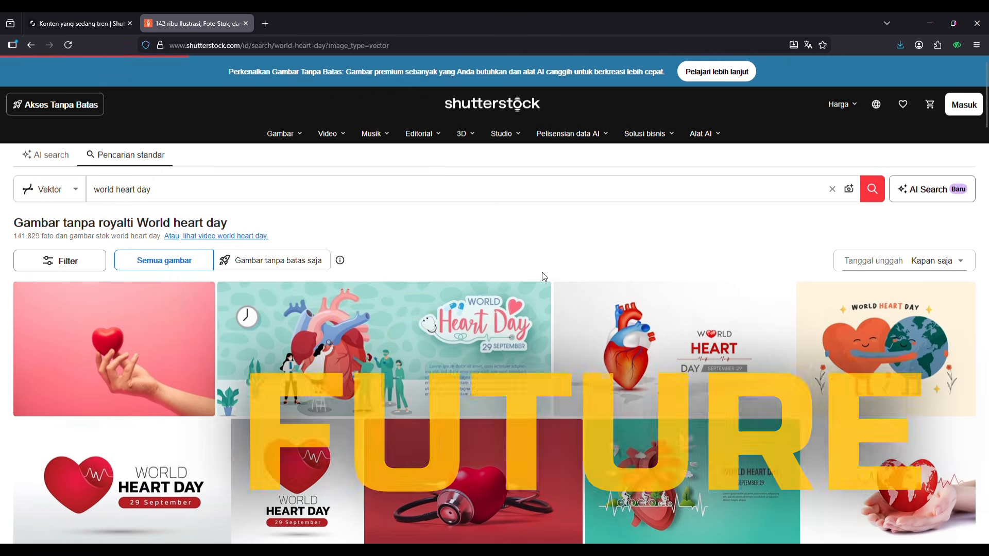
scroll(541, 275, down, 5)
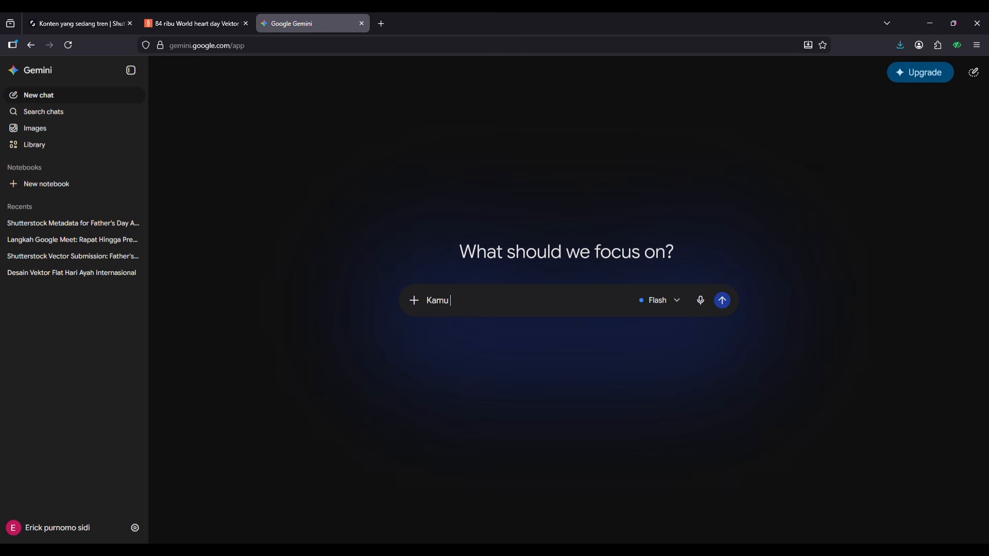
- In Gemini, send the prompt "Kamu adalah seorang seniman vektor yang sangat berpengalaman. Buatkan aku beberapa image vector yang bertema world heart day."
text(adalah seorang s)
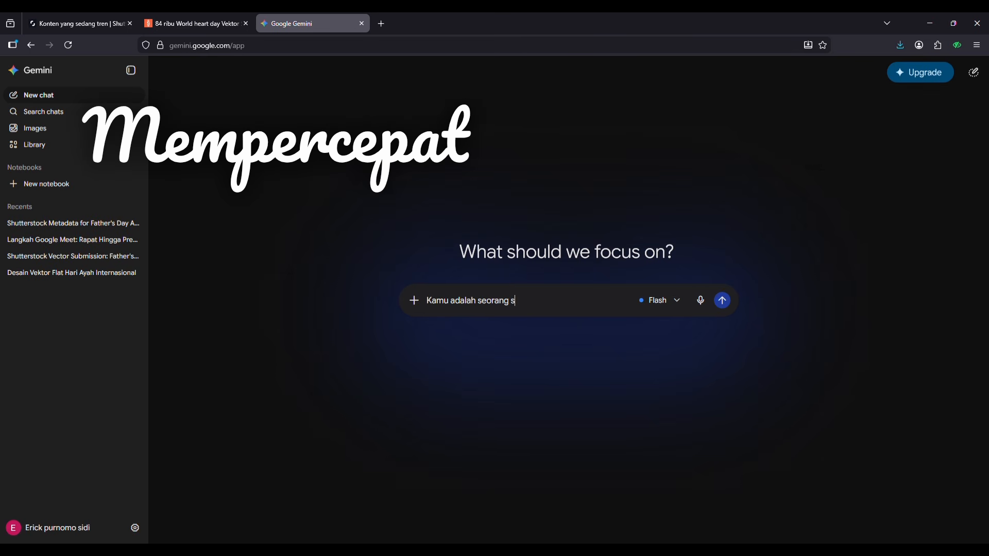
text(eniman )
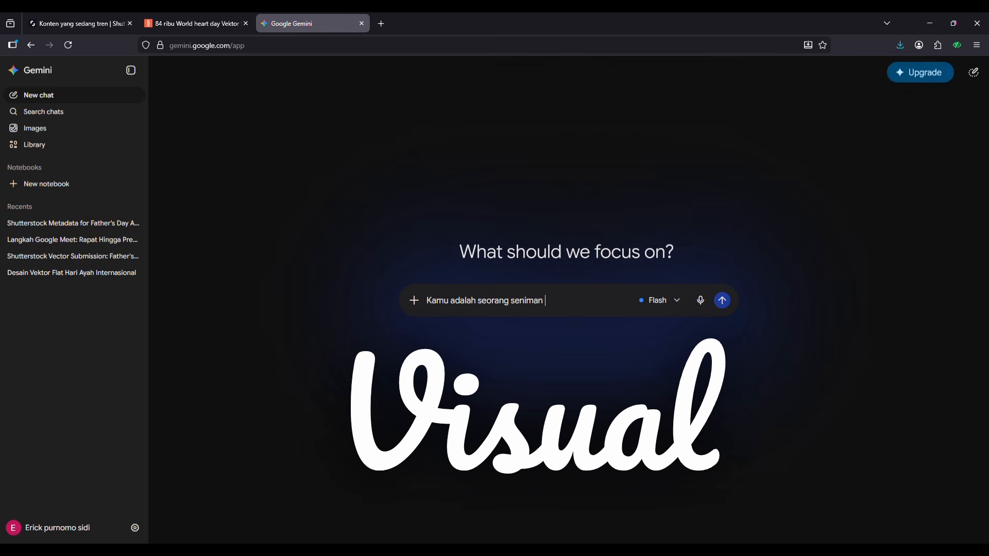
text(vektor yang sangat berpengalaman )
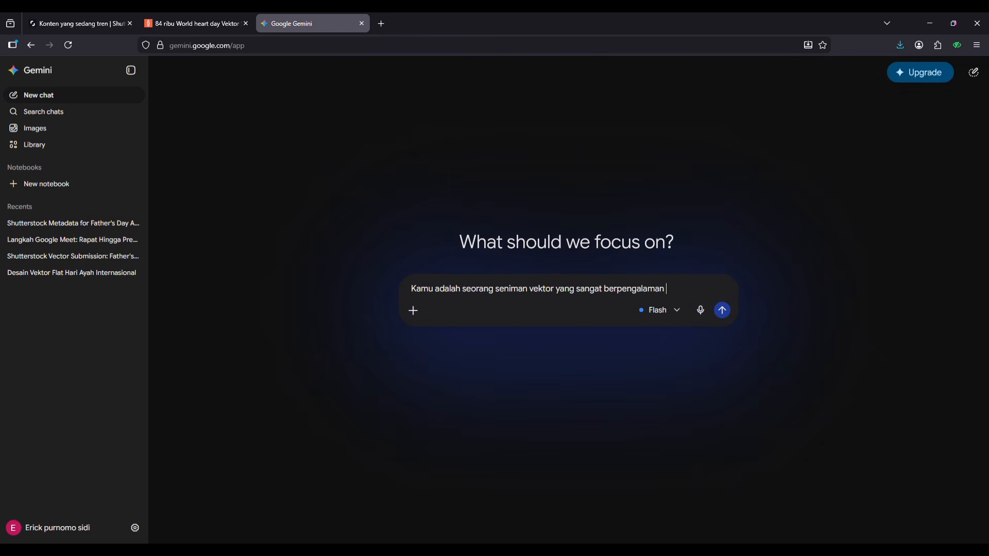
text(. Buatkan aku beberapa image ve)
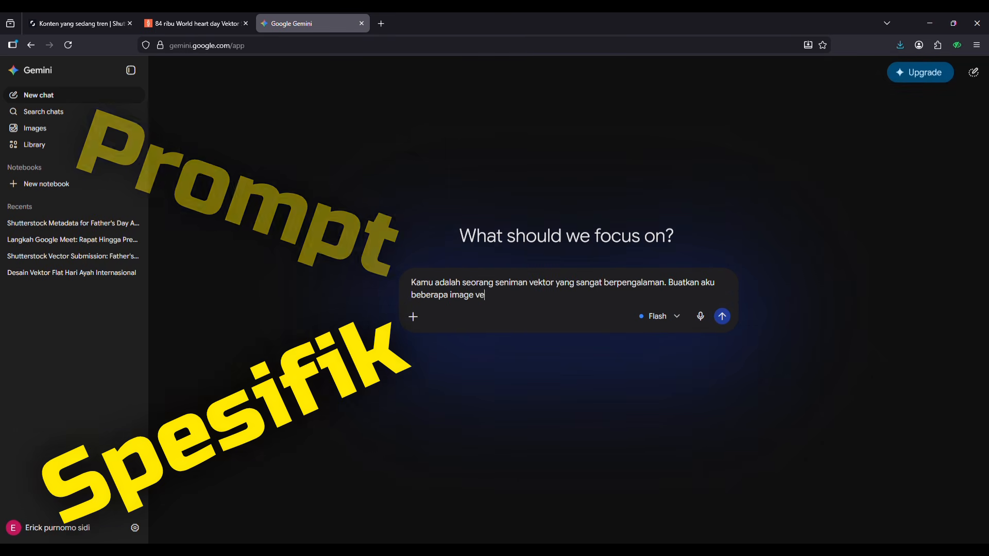
text(ctor yang bertema wor)
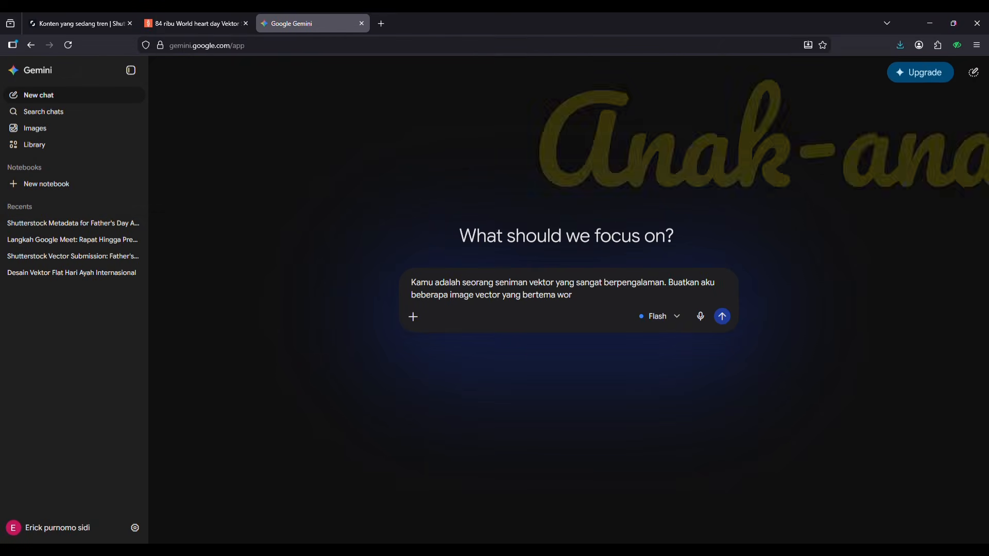
text(ld heart day.)
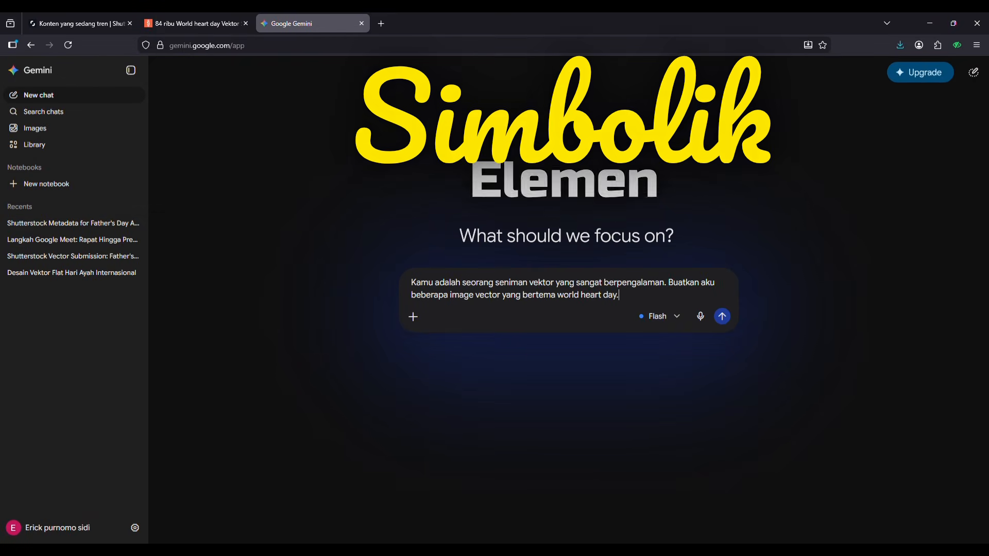
key(Return)
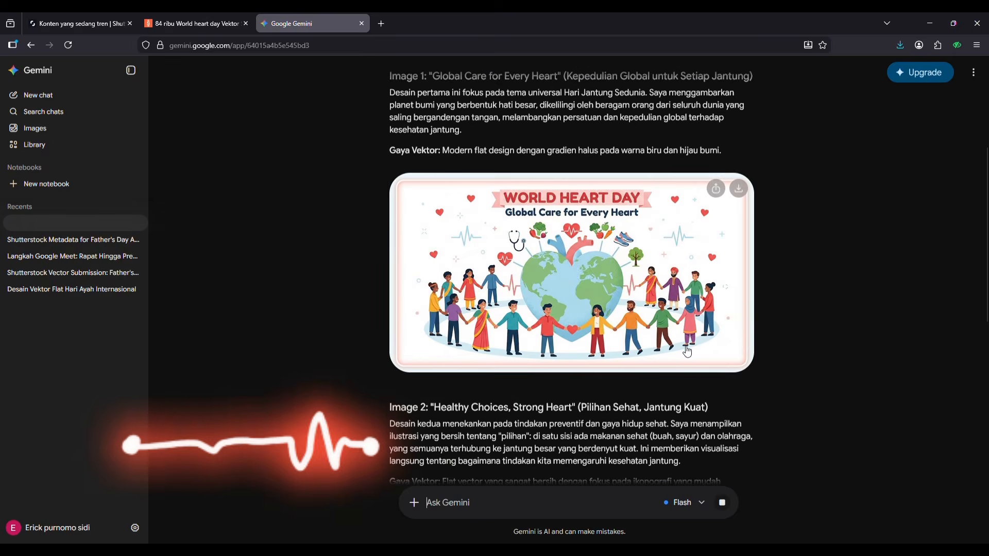
- Review the generated images and send the request "pilihan saya di image 3, tambahan permintaan yaitu semua anak menggunakan busana muslim."
scroll(687, 352, down, 8)
scroll(777, 348, down, 9)
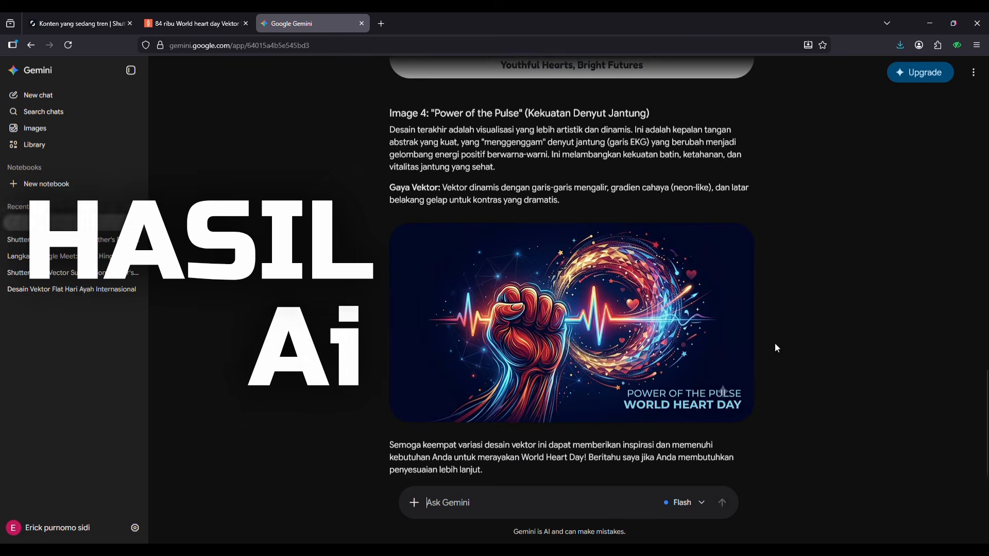
scroll(786, 375, up, 17)
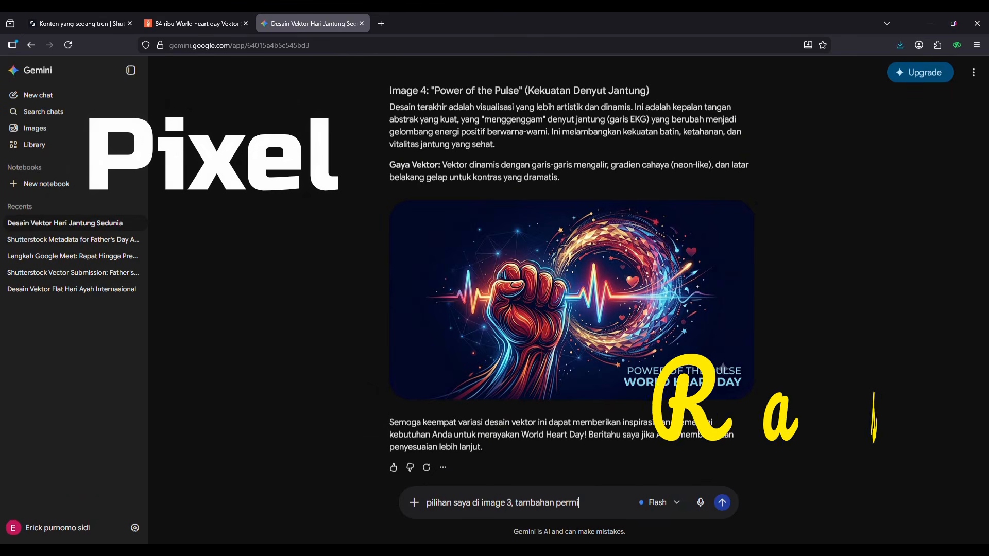
text(ntaan adalah)
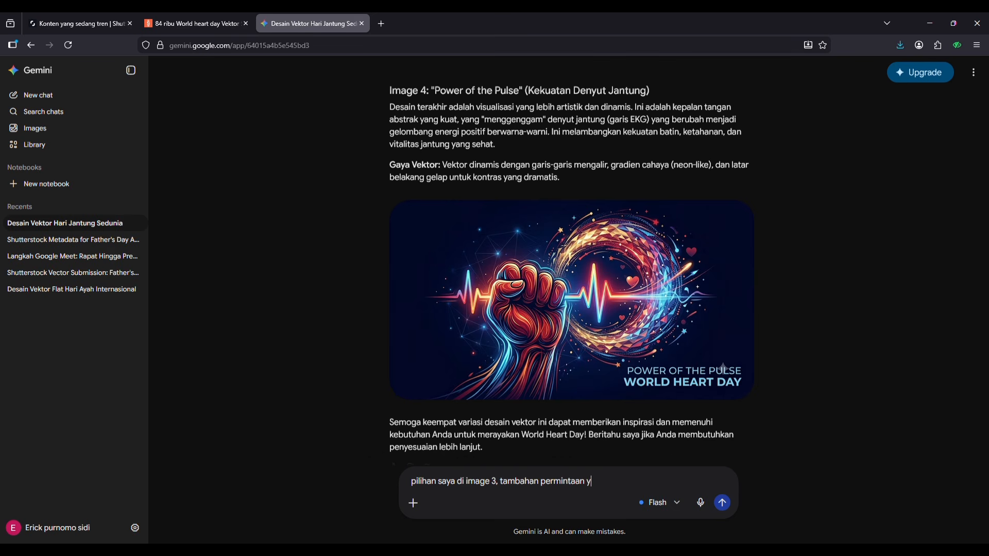
text(semua anak menggunakan busana muslim.)
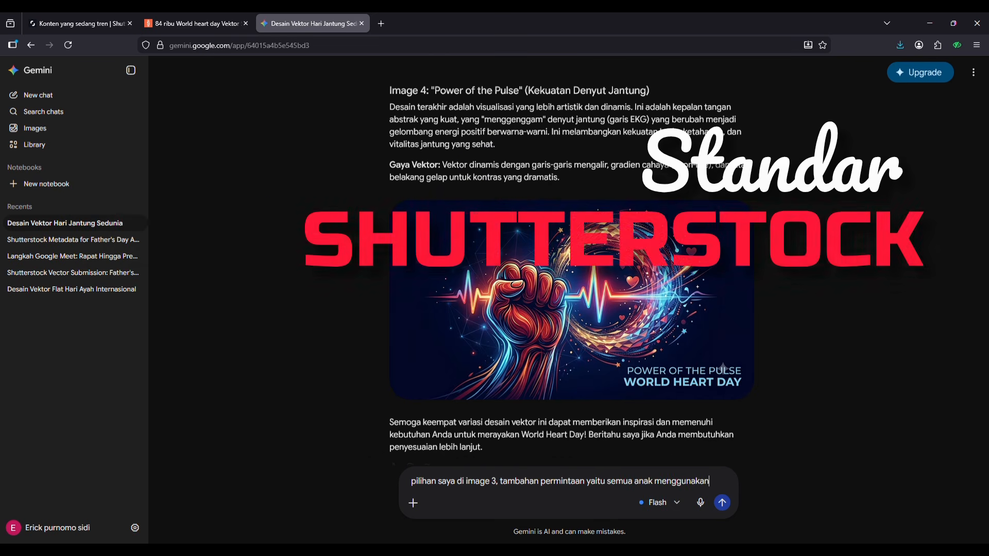
key(Return)
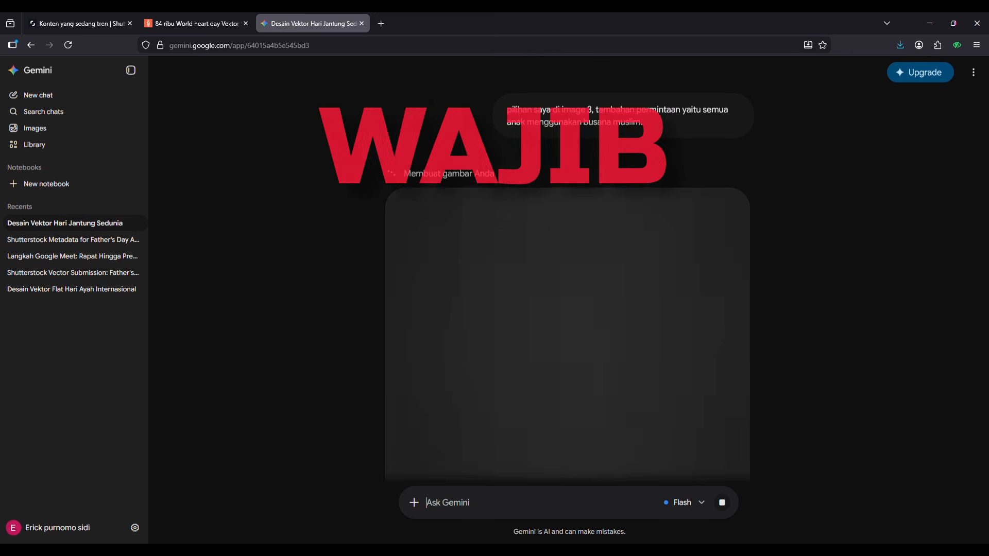
- In Chrome, open the Affinity website from the Google results, accept its cookies, and request the free download with a Google sign-in
click(877, 72)
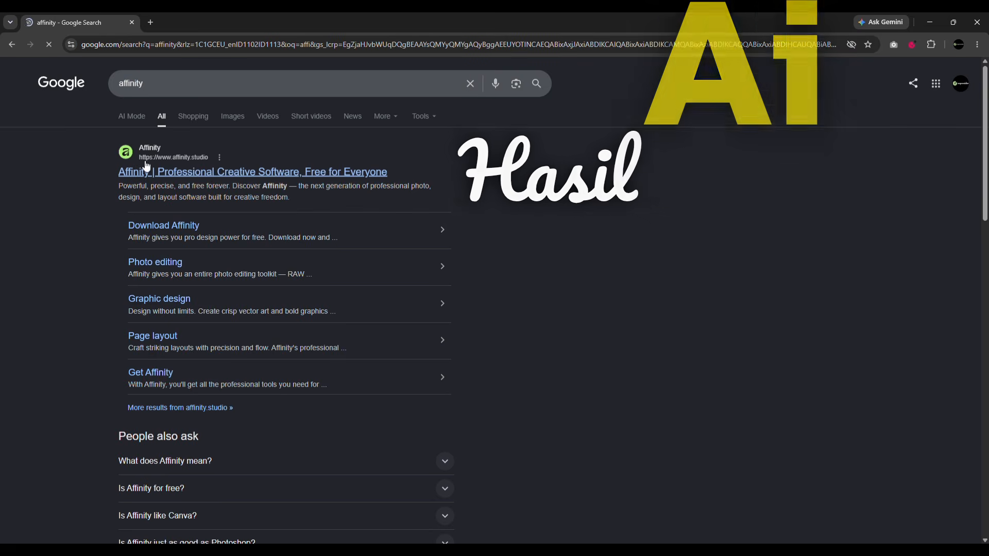
click(148, 172)
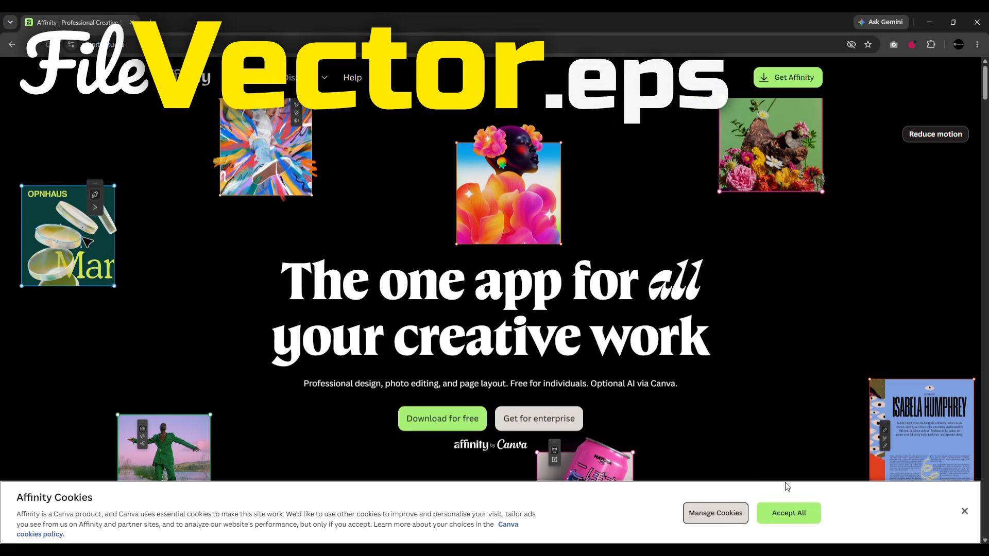
click(789, 513)
click(442, 418)
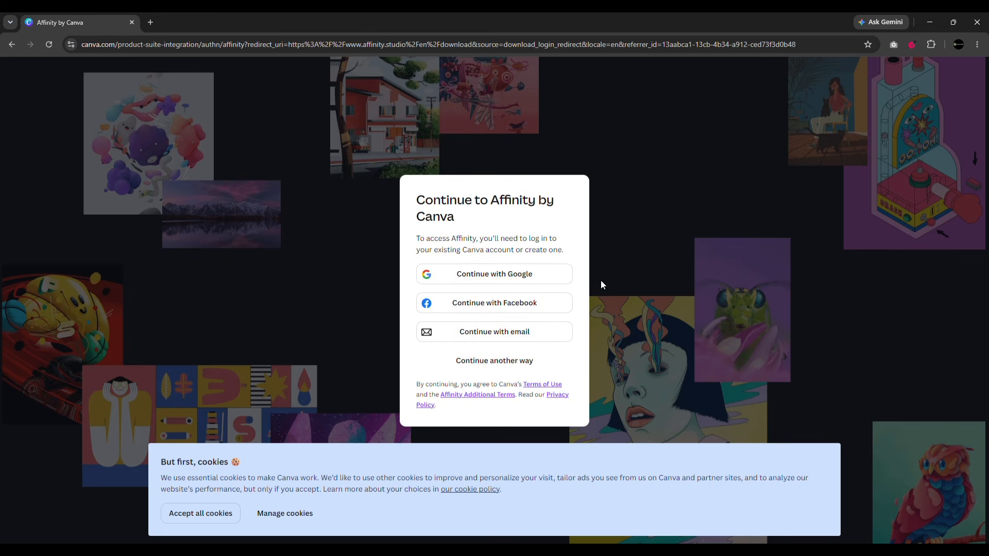
click(540, 275)
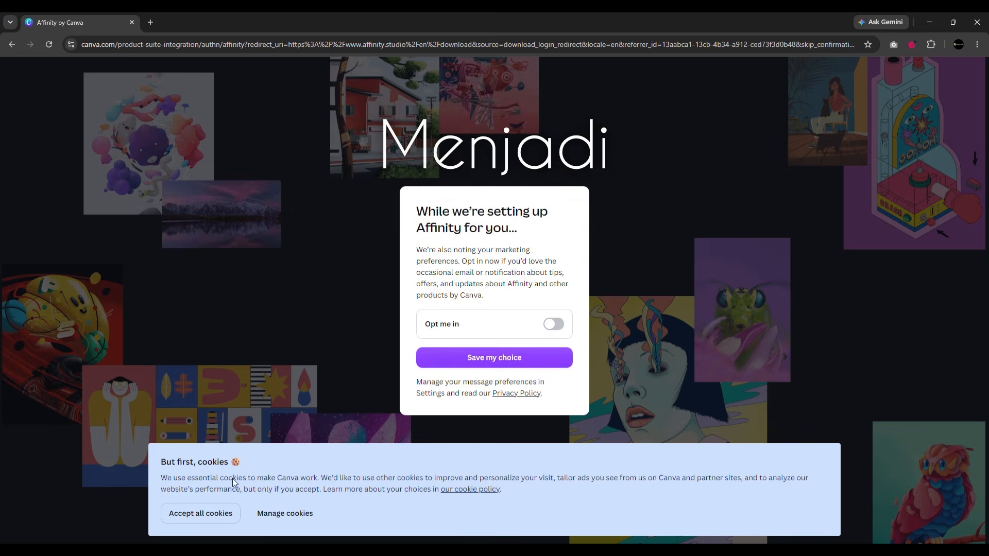
- Accept all Canva cookies, save the marketing preference without opting in, and download Affinity for Windows
click(200, 514)
click(525, 359)
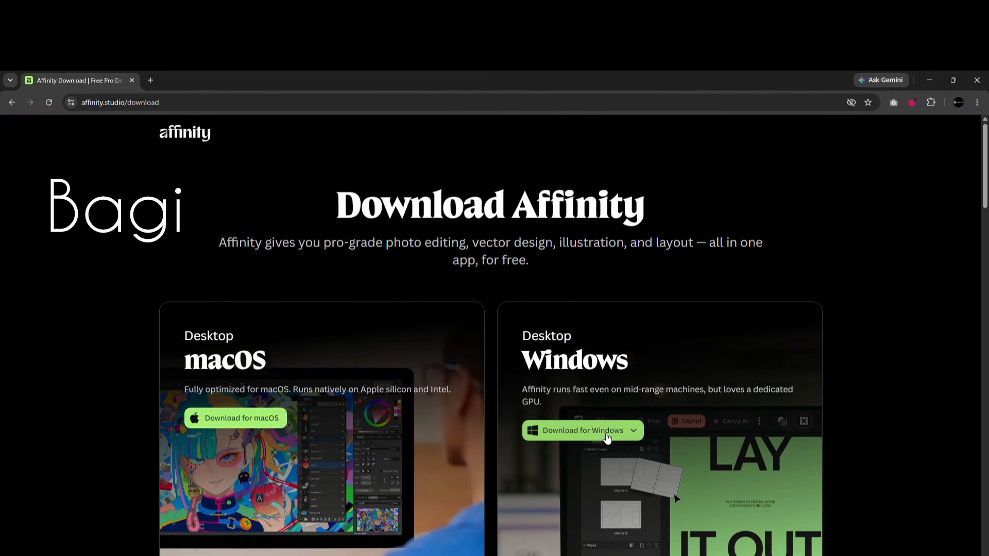
click(607, 380)
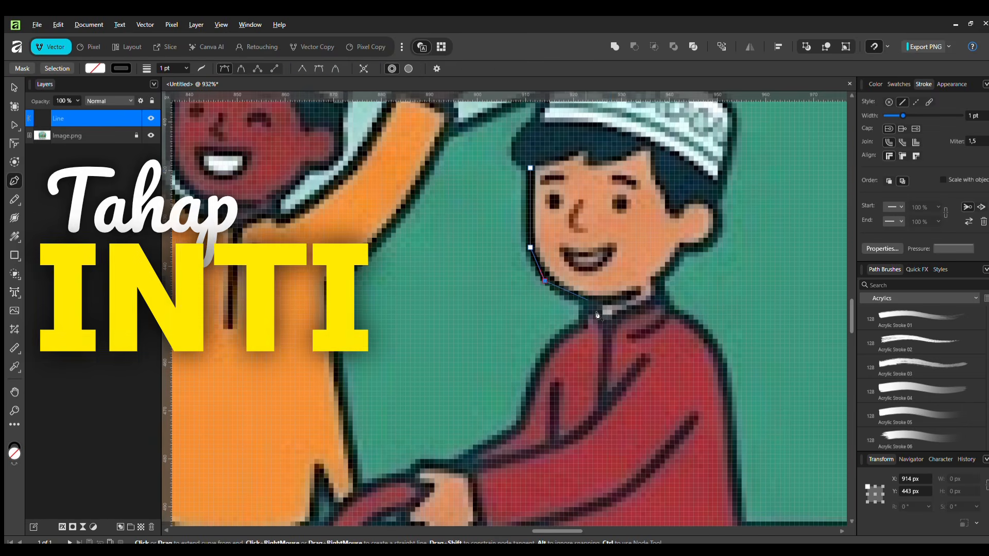
- Trace the jaw and ear of the boy in the white cap and red tunic with the Pen tool
click(660, 276)
click(683, 248)
click(718, 228)
click(712, 199)
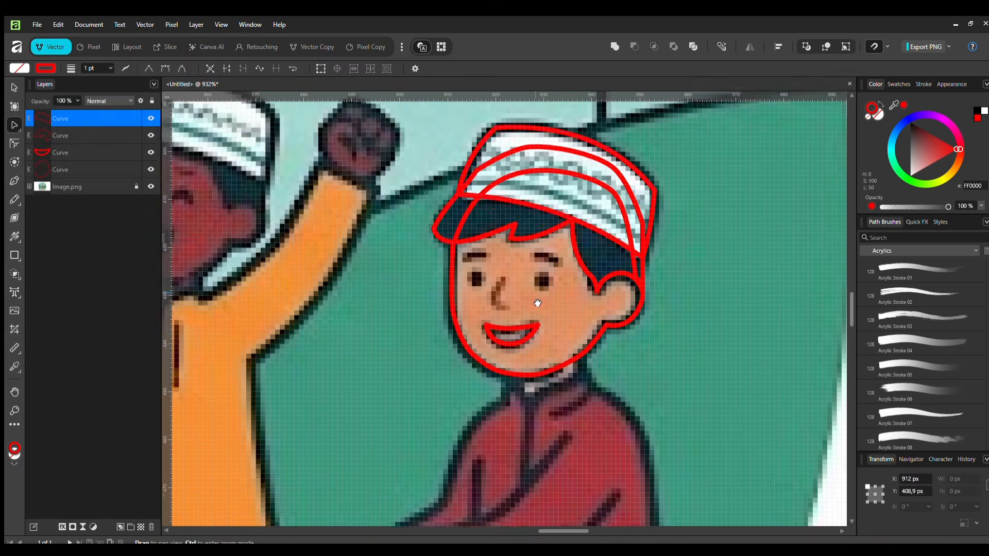
- Trace the outline of the boy's red tunic down to its hem with the Pen tool
key(p)
scroll(590, 328, down, 3)
scroll(542, 326, down, 1)
drag(541, 325, 572, 244)
key(p)
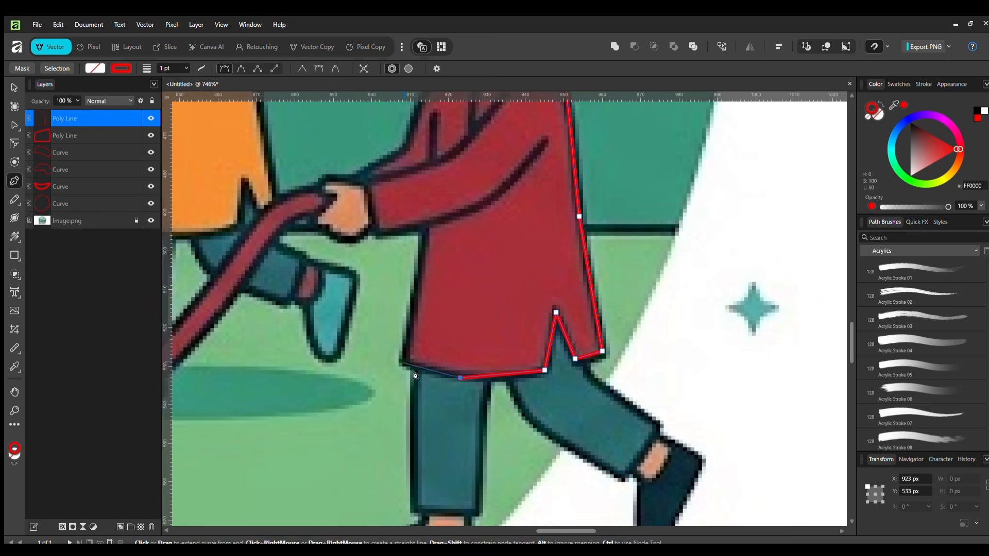
scroll(595, 189, down, 2)
scroll(595, 189, up, 4)
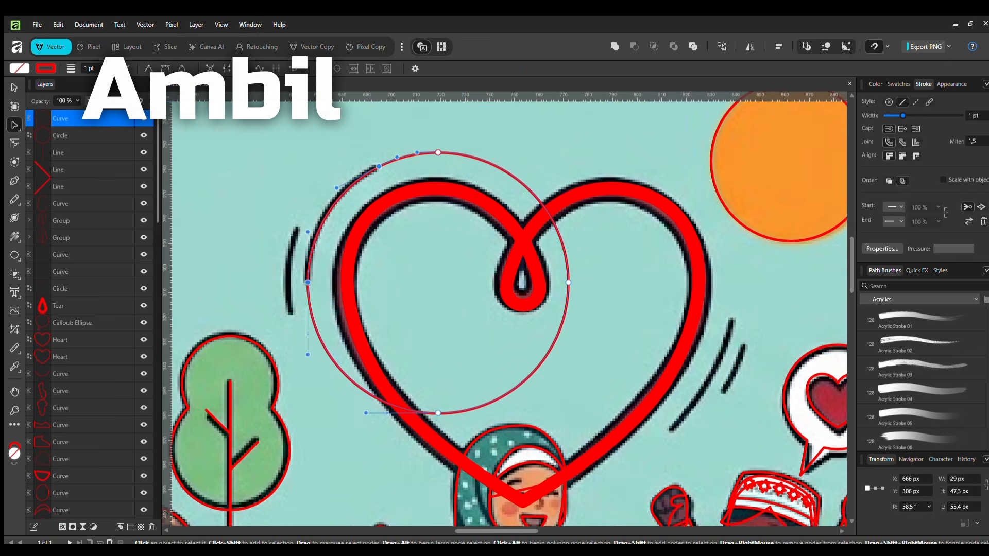
- Shape the outer arc of the motion lines on the heart's left side and group the two arcs
drag(318, 224, 296, 224)
drag(364, 291, 370, 287)
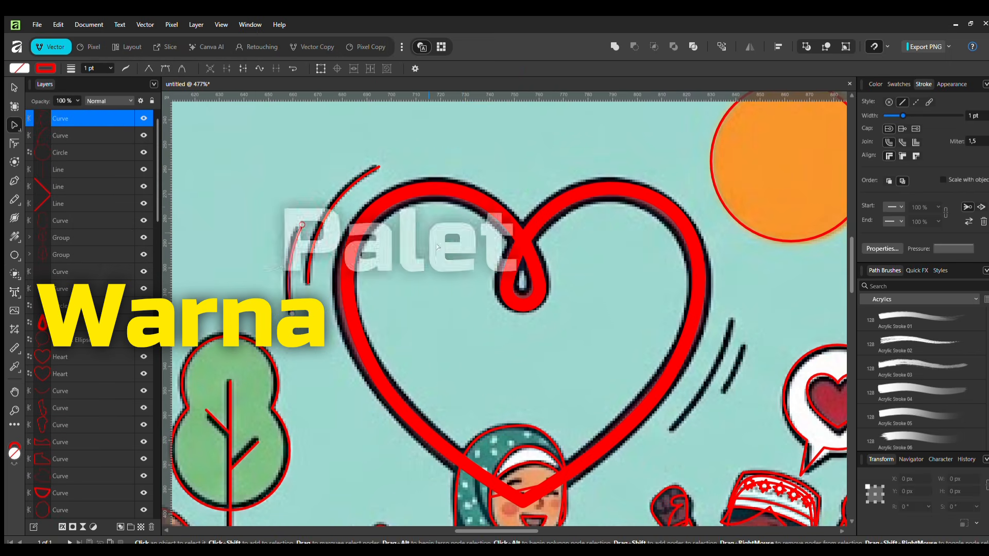
key(v)
key(ctrl+g)
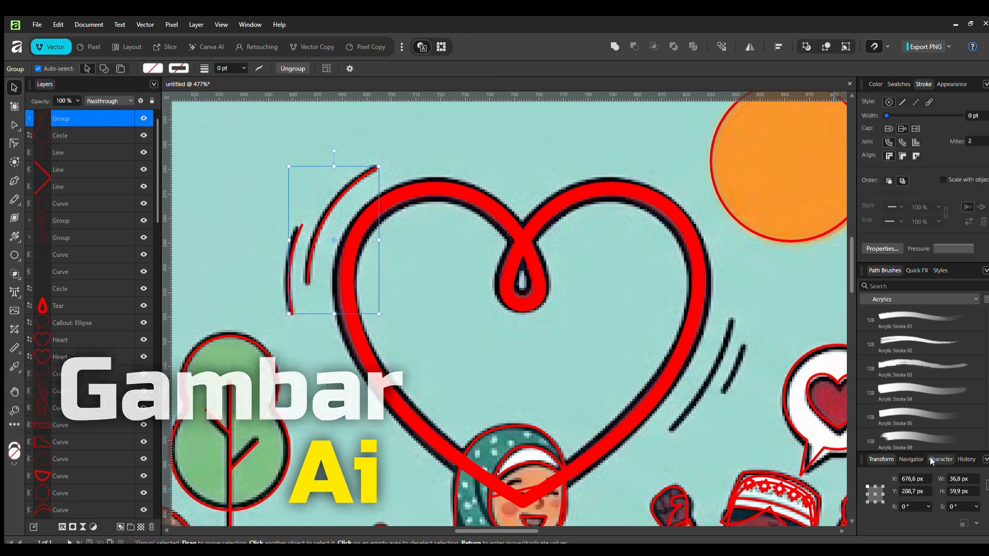
click(938, 460)
drag(527, 190, 548, 380)
key(ctrl+z)
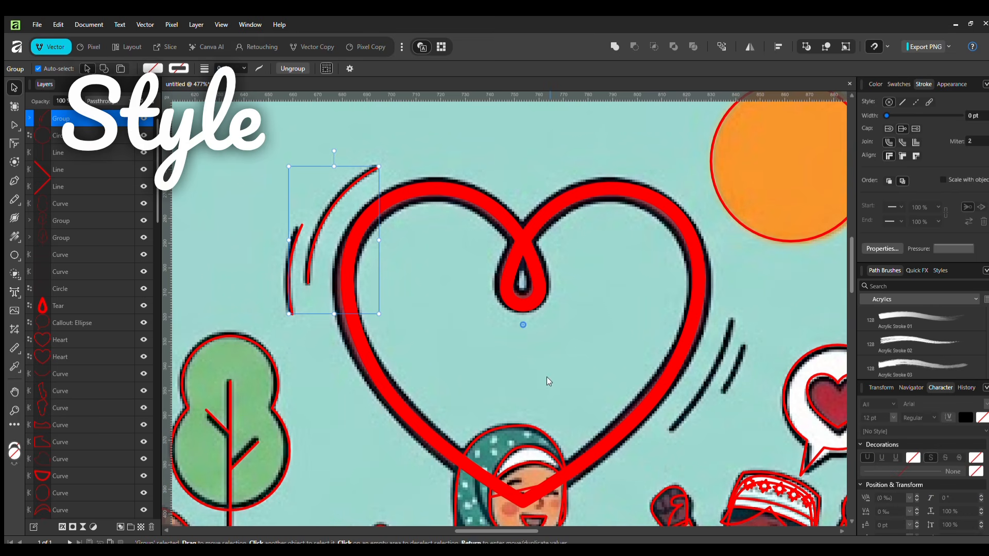
- Draw a circle as the base for tracing the motion lines on the heart's right side
key(m)
drag(586, 254, 733, 402)
key(v)
drag(440, 402, 357, 471)
scroll(515, 309, down, 1)
drag(358, 272, 295, 266)
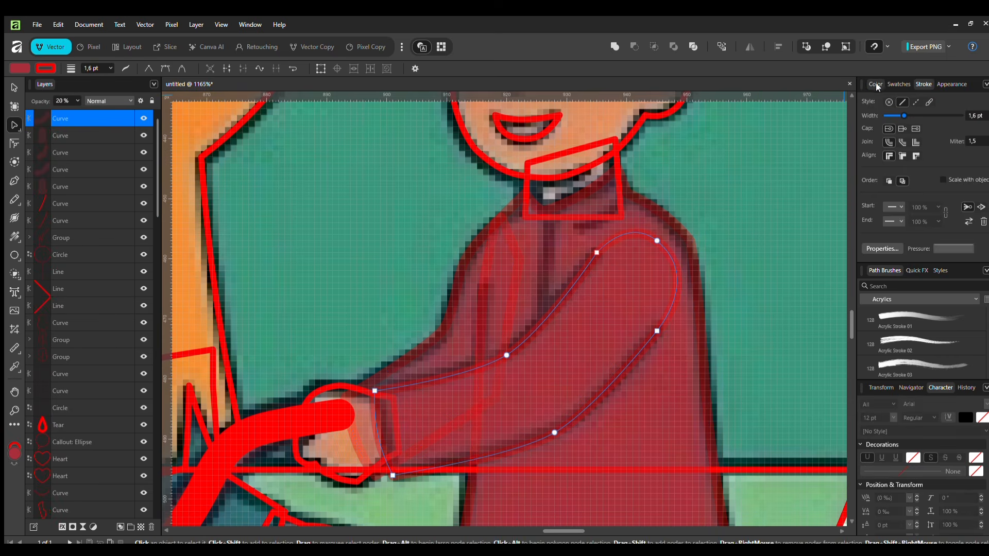
- Open the colour settings for the sleeve shape on the boy's red tunic
click(876, 84)
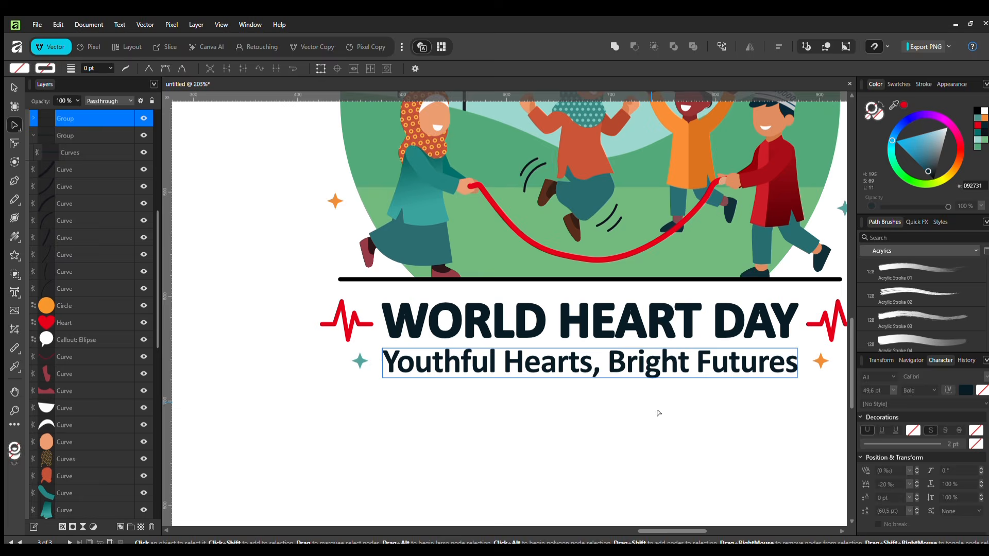
- Adjust the placement of the World Heart Day illustration group on Artboard3
click(658, 410)
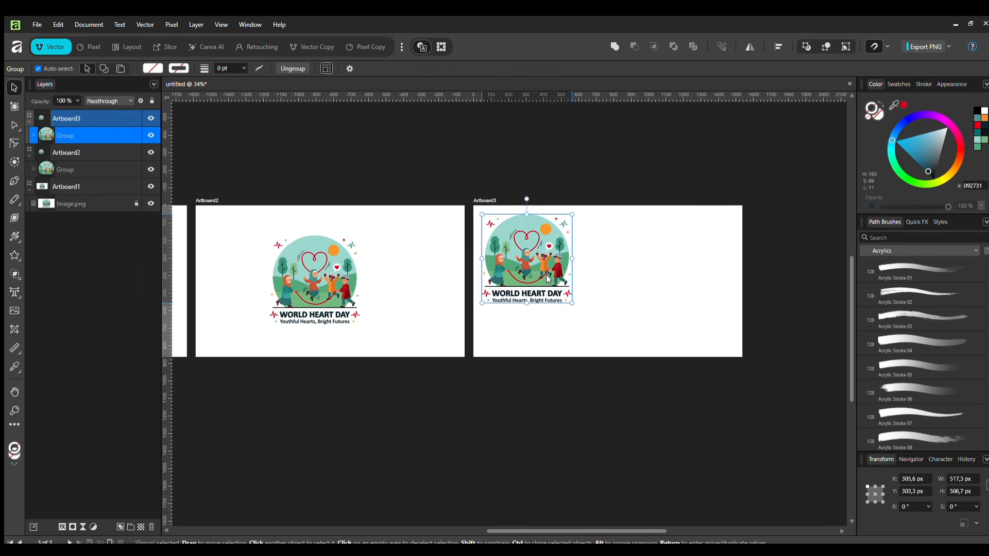
drag(527, 325, 526, 316)
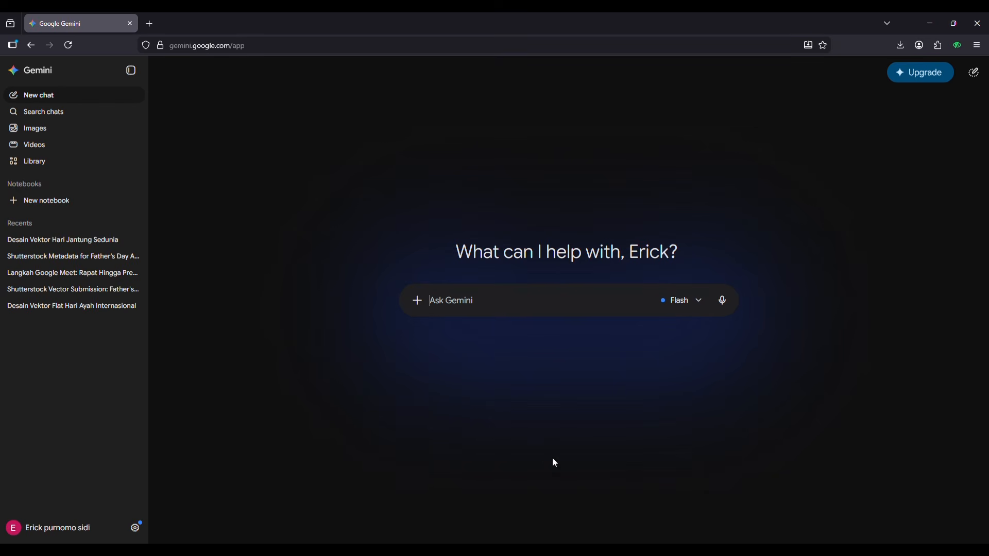
- In Gemini, attach the finished World Heart Day design to a new chat prompt
click(417, 300)
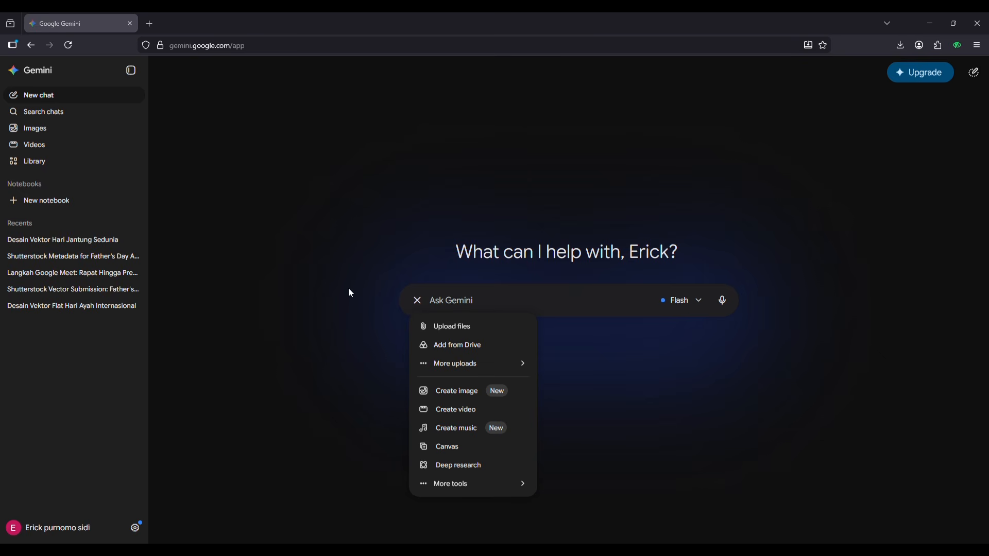
click(461, 321)
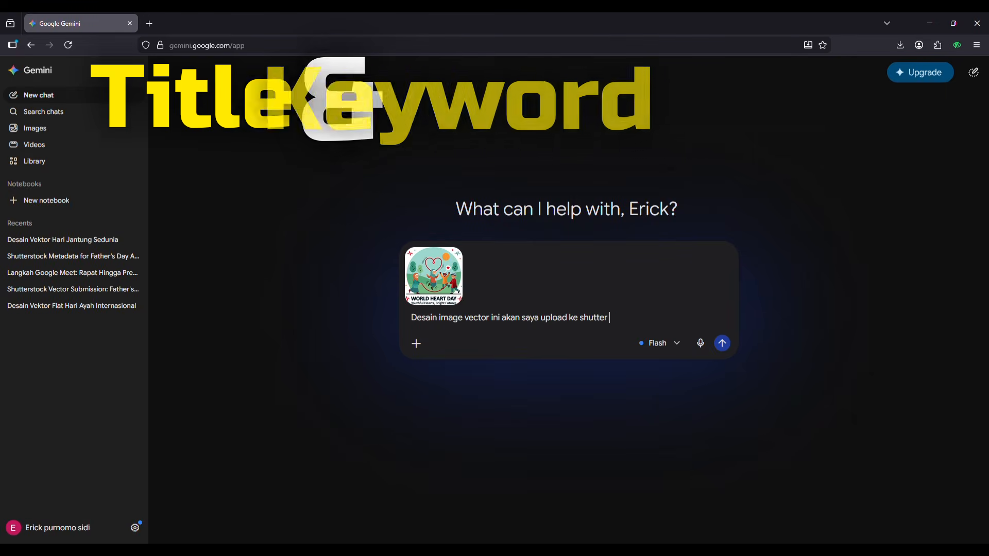
- Send "Desain image vector ini akan saya upload ke shutterstock. Berikan judul, deskripsi dan meta data lain pendukung file ini. Buat dalam bahasa inggris"
text(stock. Berikan judul, deskripsi dan meta data lain pendukung file ini. Buat dalam baha)
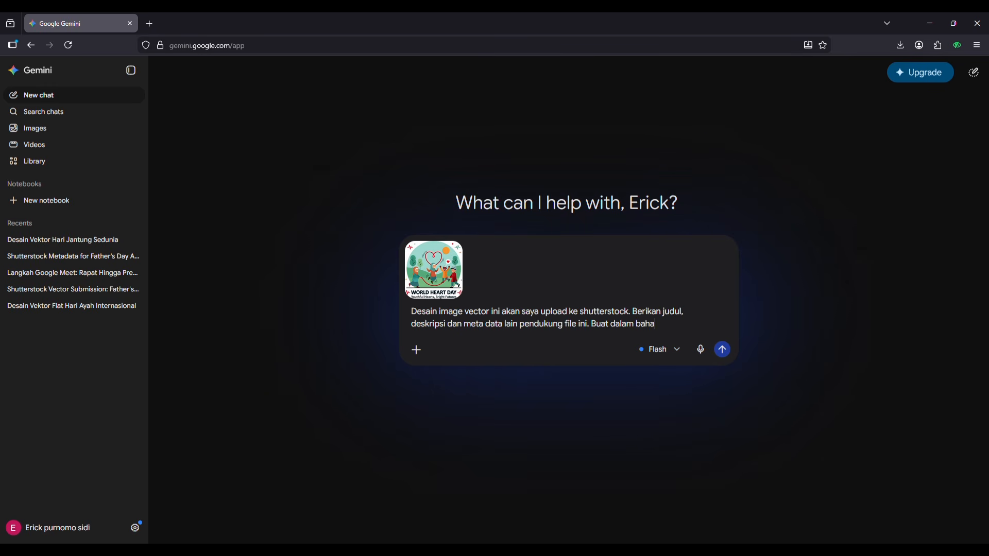
text(sa inggris)
key(Return)
- Open submit.shutterstock.com in a new tab, start an upload, and refresh the portfolio's unsubmitted images
key(ctrl+t)
text(submit.shutterstock.com)
key(Return)
click(81, 24)
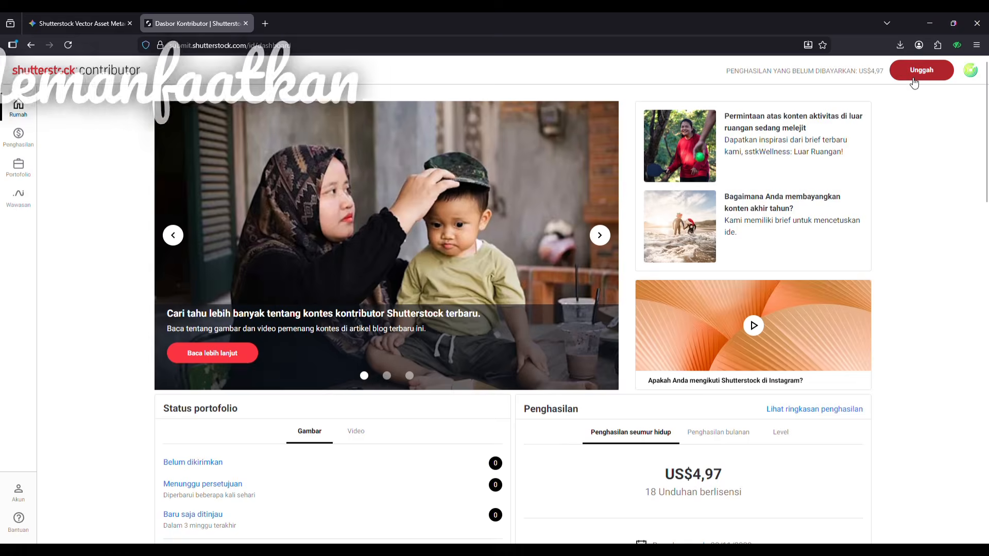
click(921, 70)
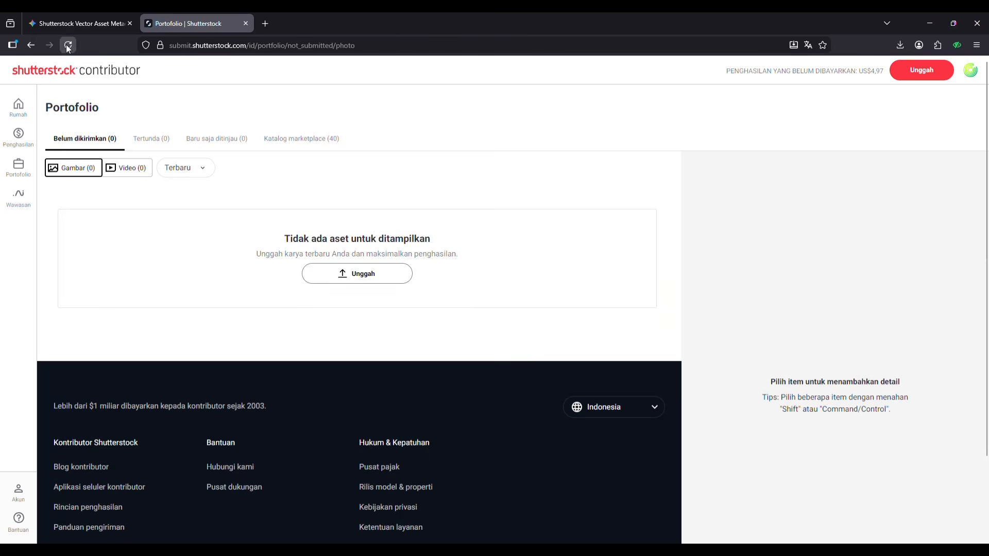
click(68, 46)
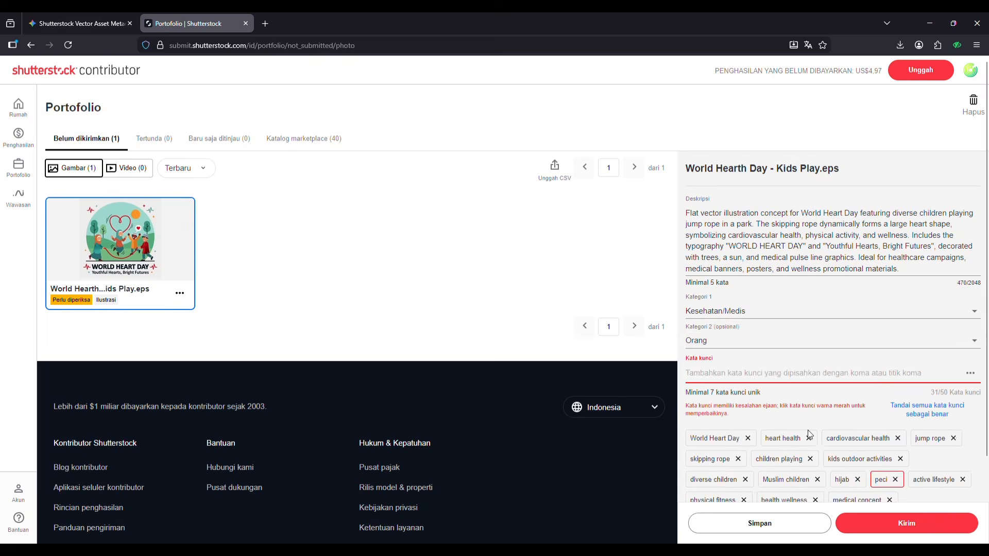
- In the World Heart Day Gemini chat, send the attached heart image with "Buat agar image ini, semua orangnya semua orangnya menggunakan celana panjang"
scroll(885, 452, down, 5)
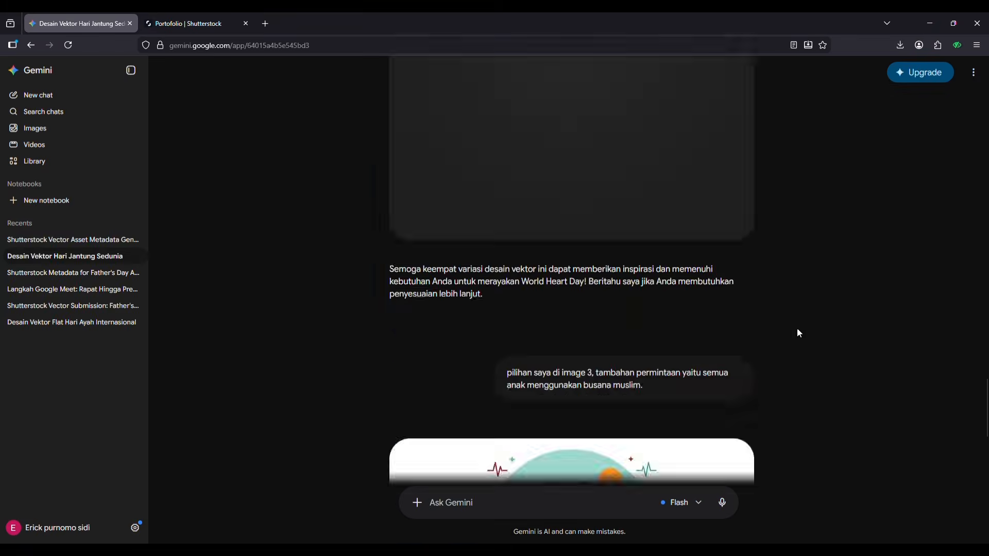
click(720, 221)
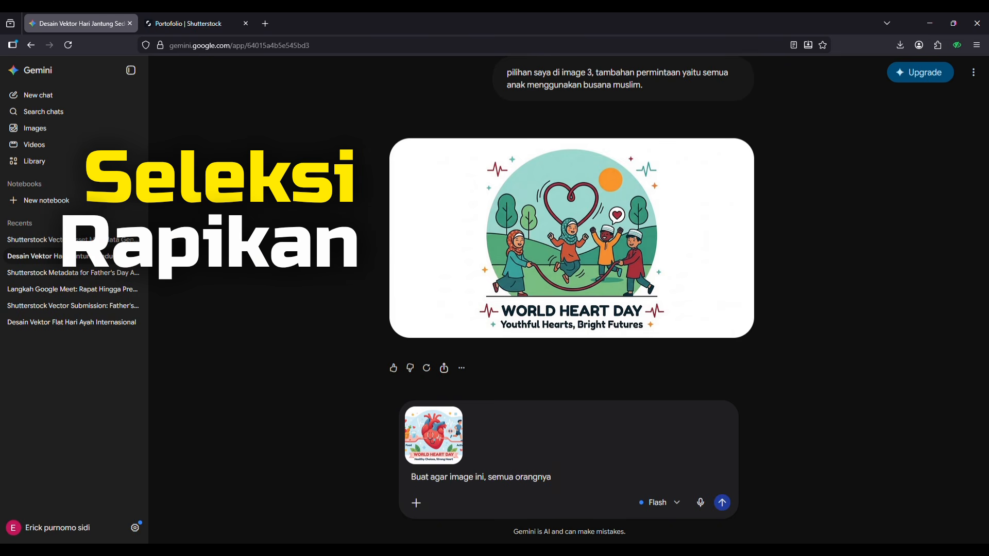
text(semua orangnya se)
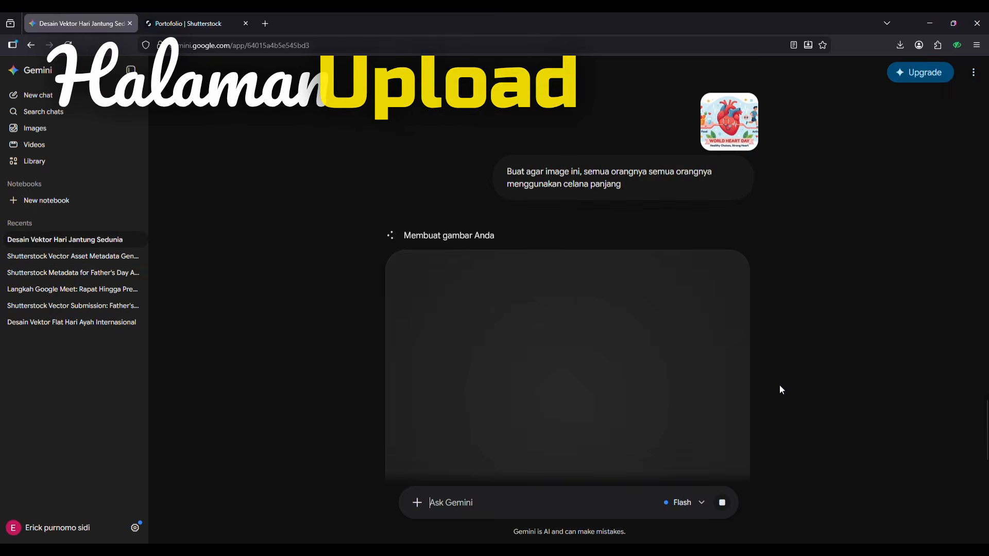
click(722, 503)
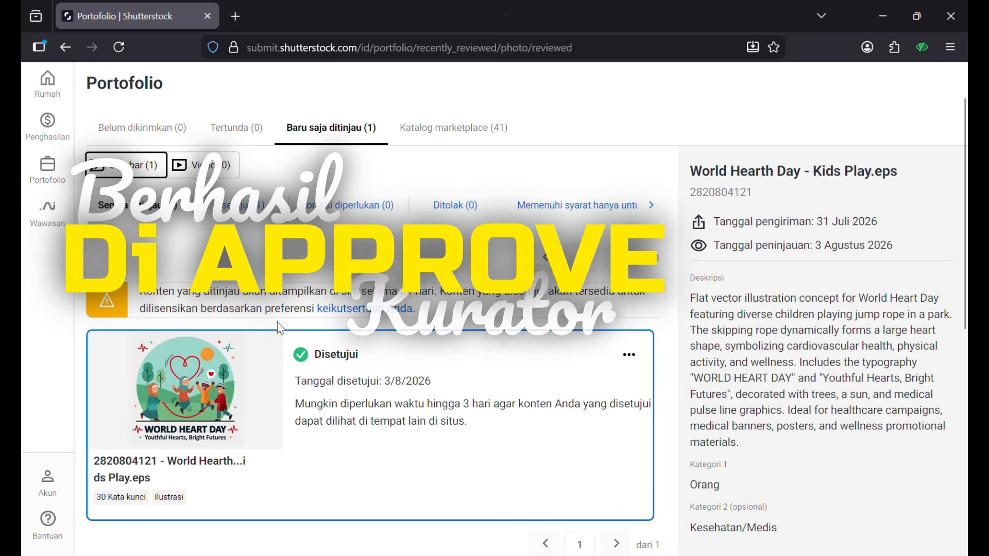
- Examine the reviewed World Hearth Day - Kids Play.eps entry on Shutterstock, including its status, submission and review dates, description and keywords
scroll(280, 366, down, 2)
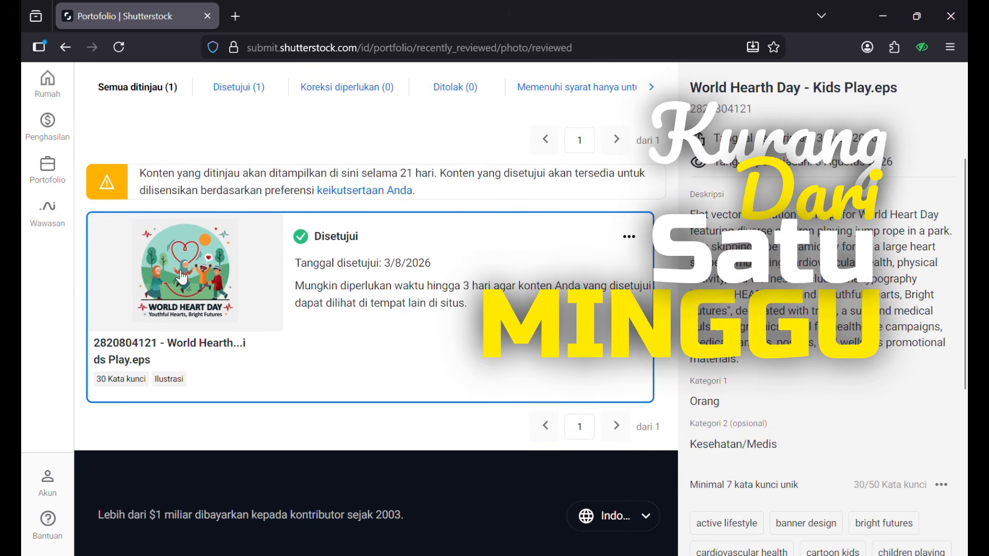
scroll(181, 282, up, 2)
scroll(183, 283, down, 3)
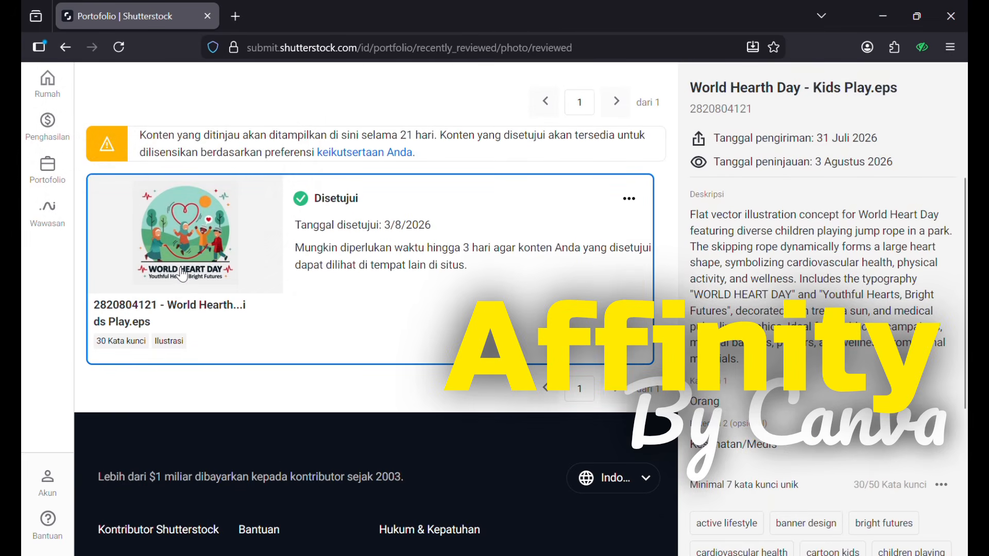
scroll(181, 275, up, 2)
scroll(179, 273, down, 2)
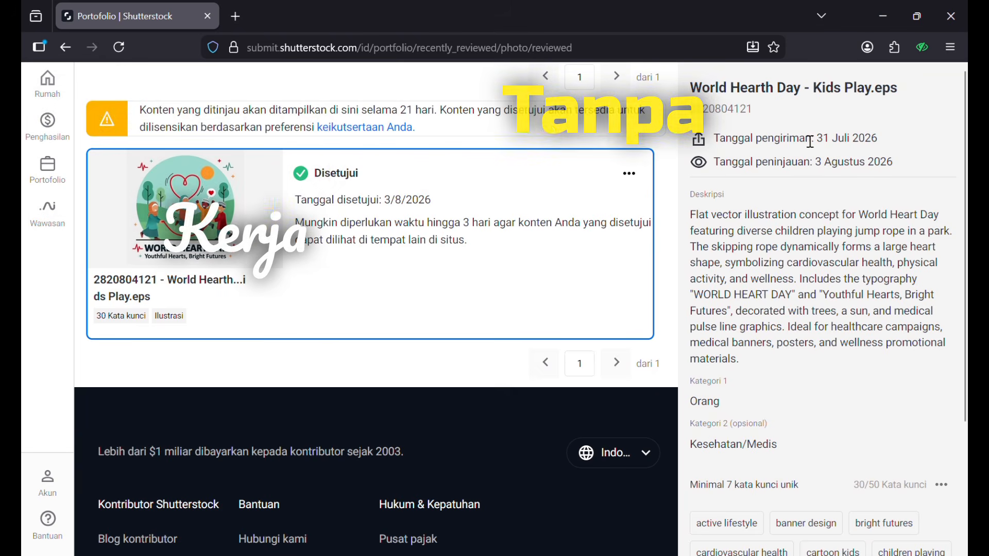
drag(815, 139, 886, 142)
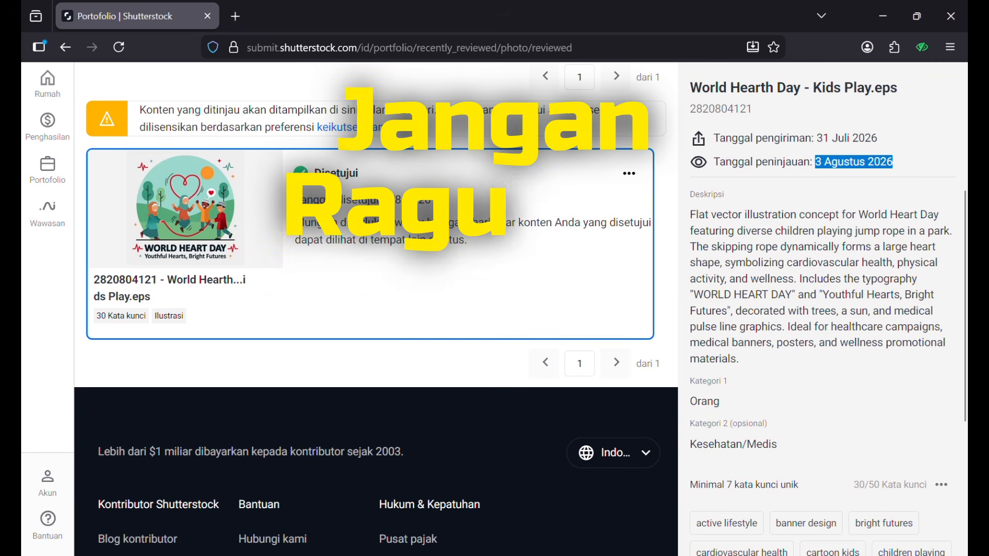
scroll(735, 299, down, 5)
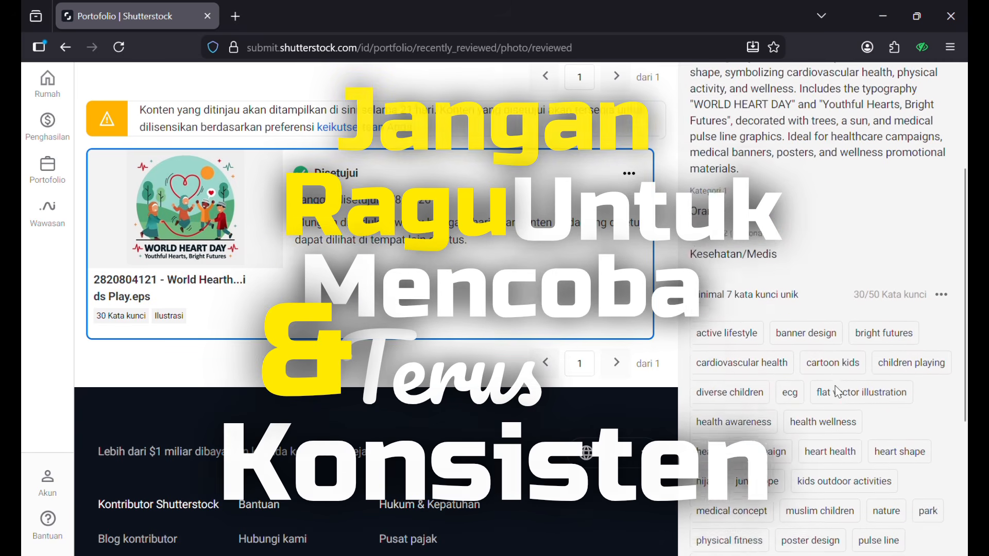
scroll(842, 394, down, 4)
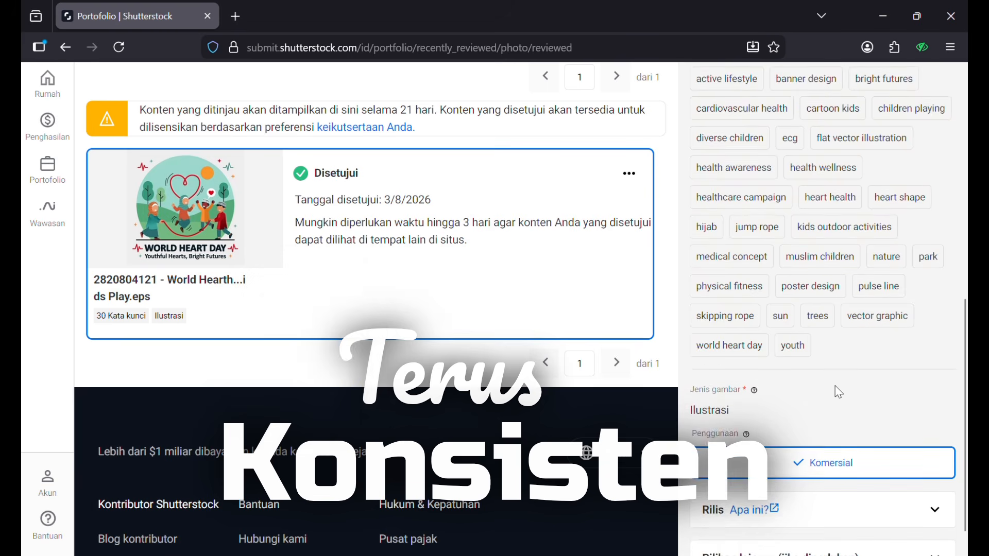
scroll(843, 394, up, 9)
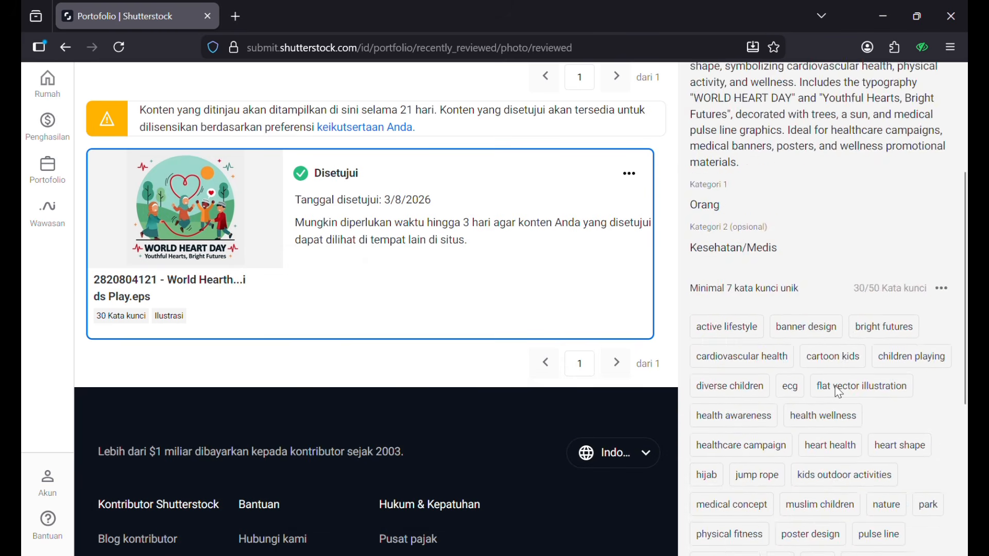
scroll(390, 240, up, 5)
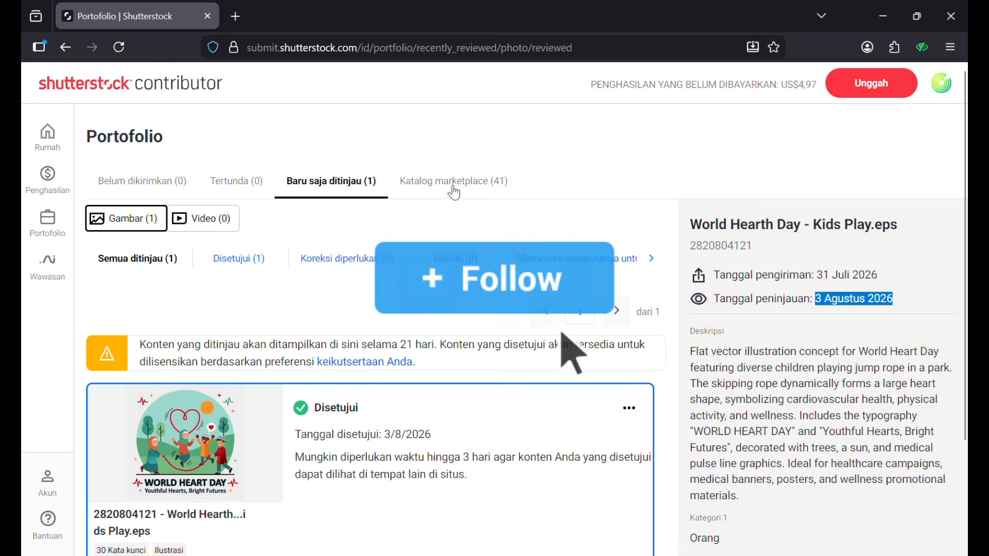
- Open the portfolio's marketplace catalogue and browse its published illustrations
click(454, 192)
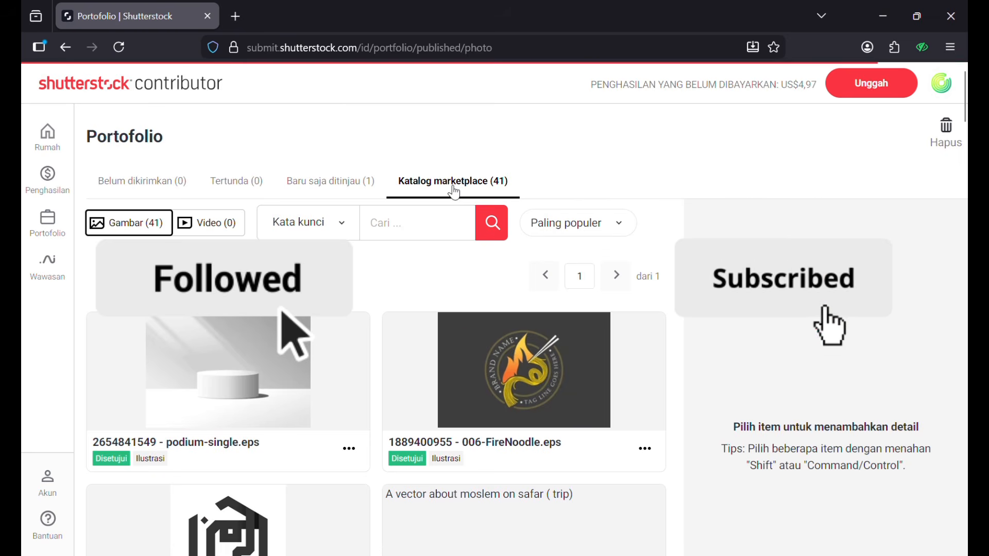
scroll(349, 469, down, 4)
scroll(351, 471, down, 12)
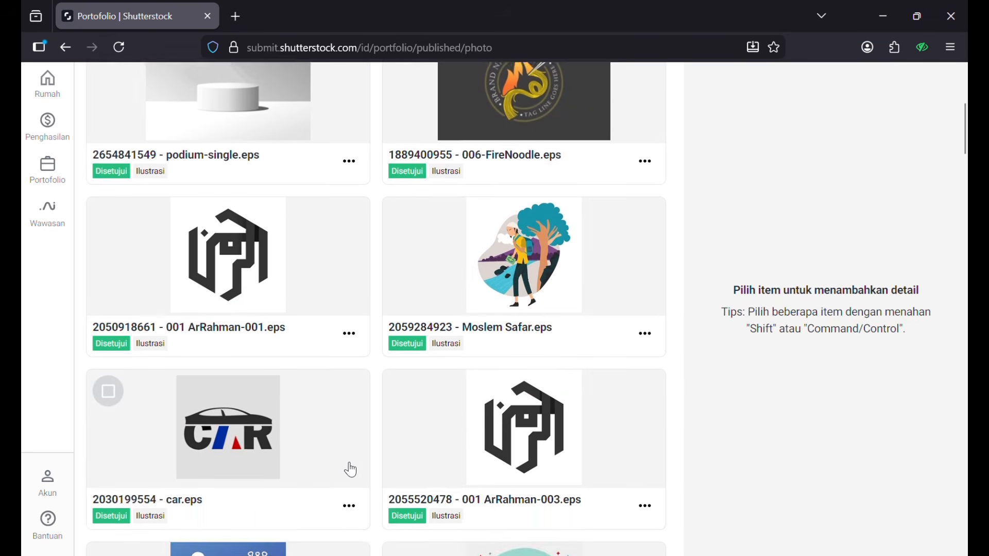
scroll(351, 471, down, 15)
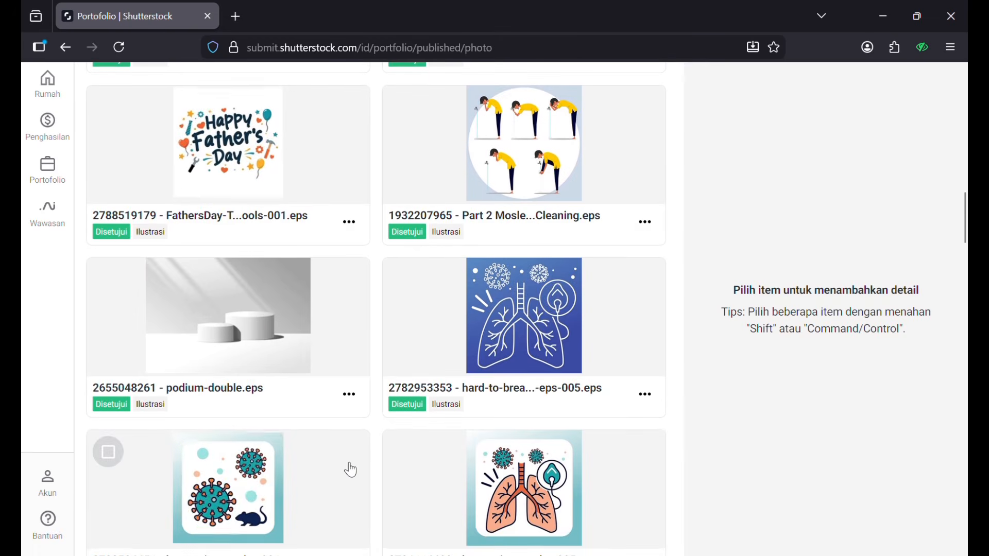
scroll(350, 470, down, 11)
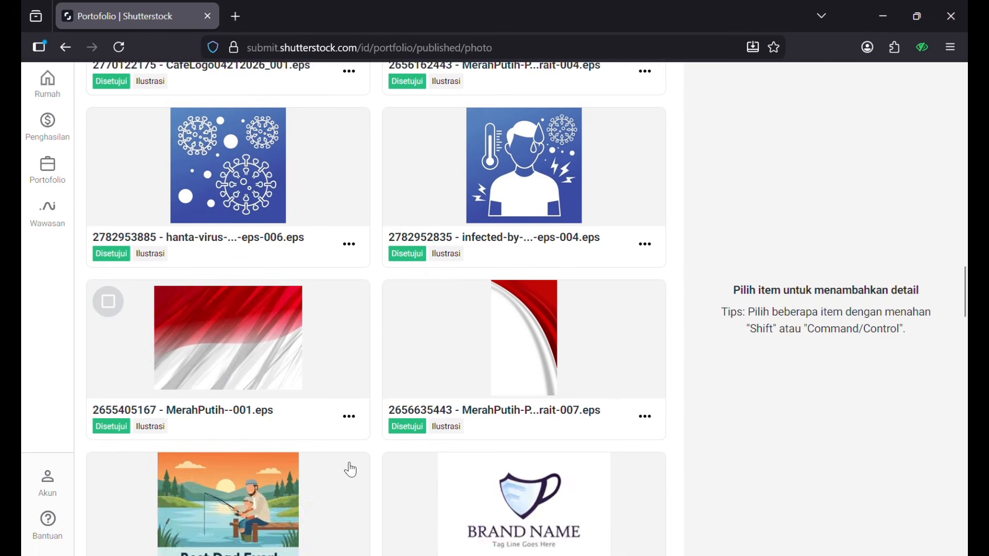
scroll(351, 471, down, 15)
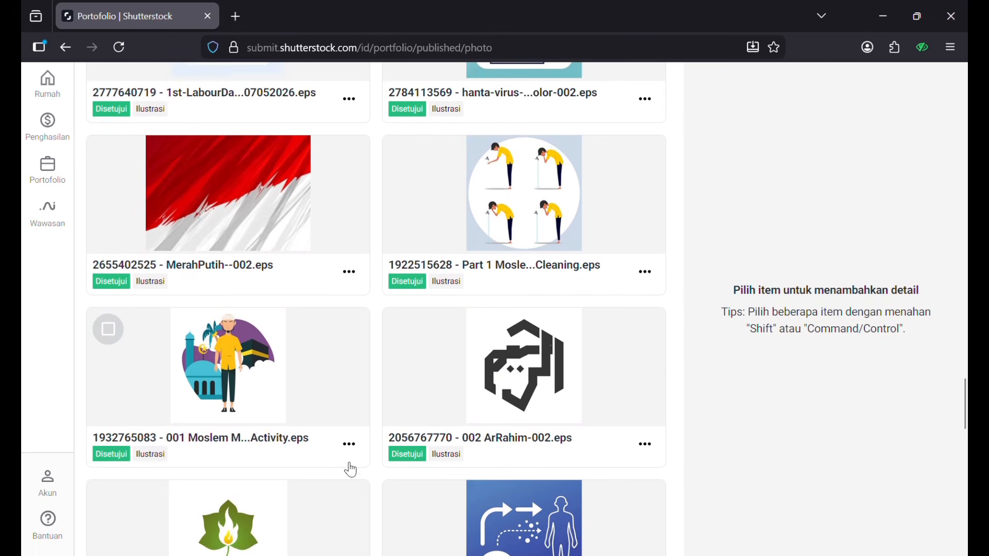
scroll(351, 471, down, 3)
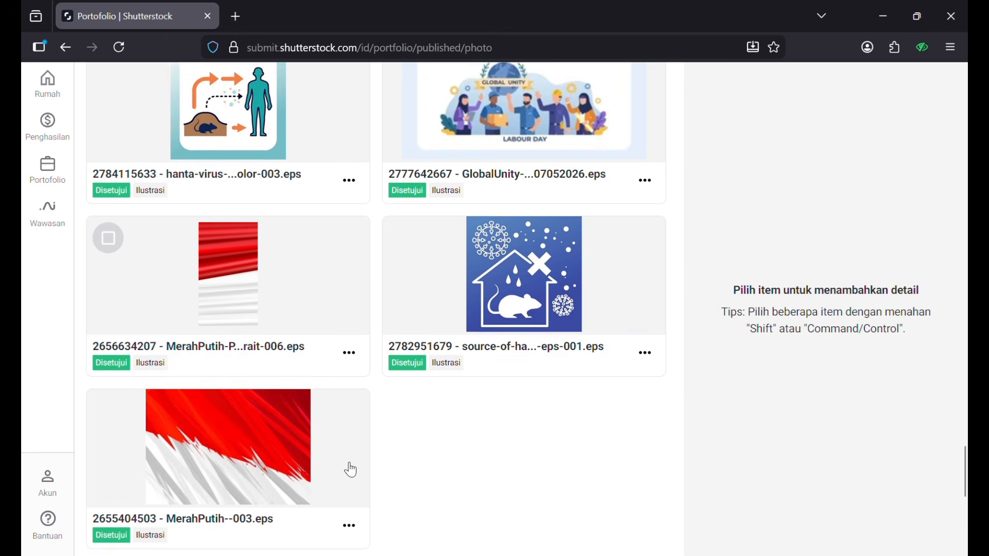
scroll(351, 471, up, 20)
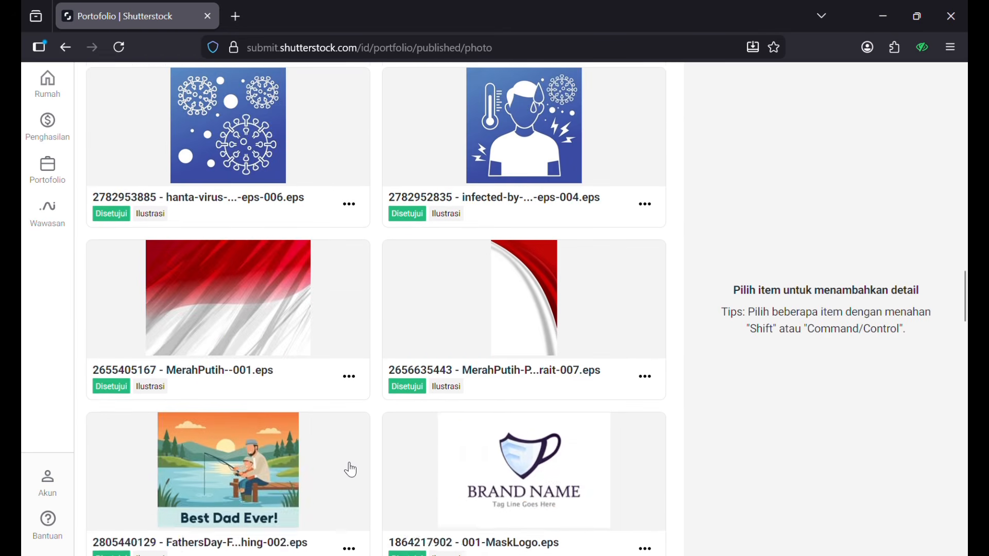